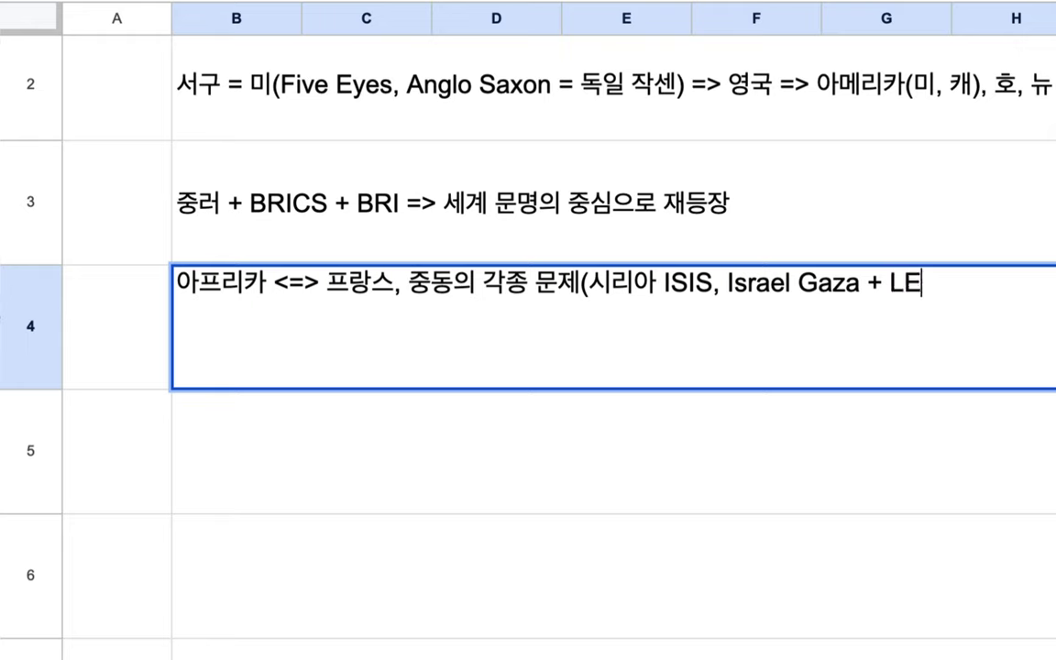
Complete the word after "Israel Gaza +" in the row 4 note as "Lebanon", correcting its spelling.
key("BackSpace")
key("BackSpace")
type("evanon")
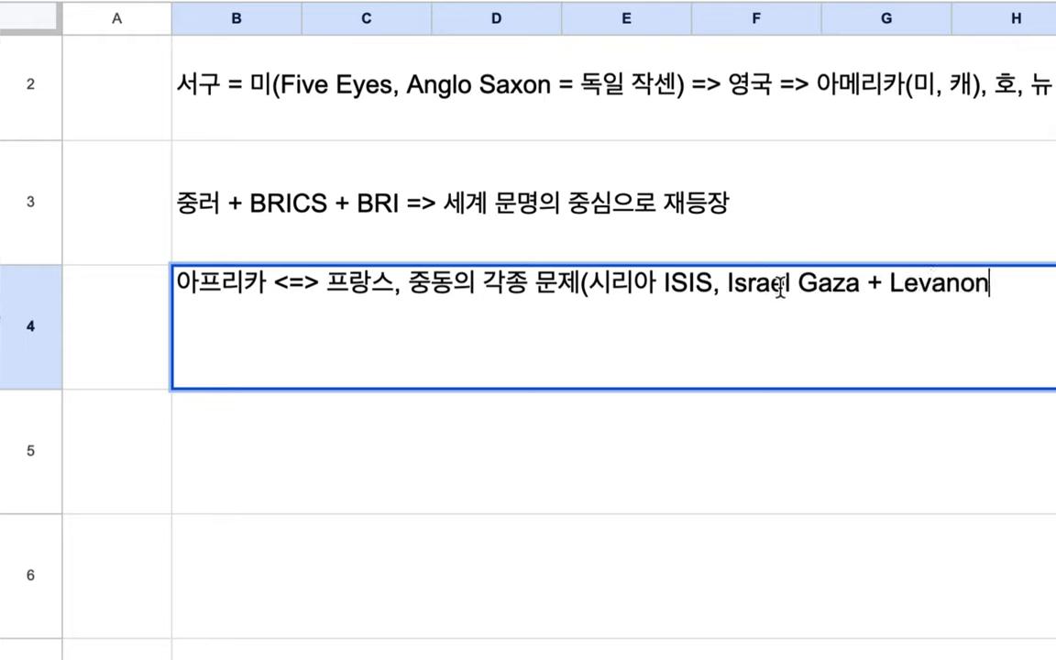
left_click(926, 285)
key("BackSpace")
type("b")
key("Right")
key("Right")
key("Right")
key("Right")
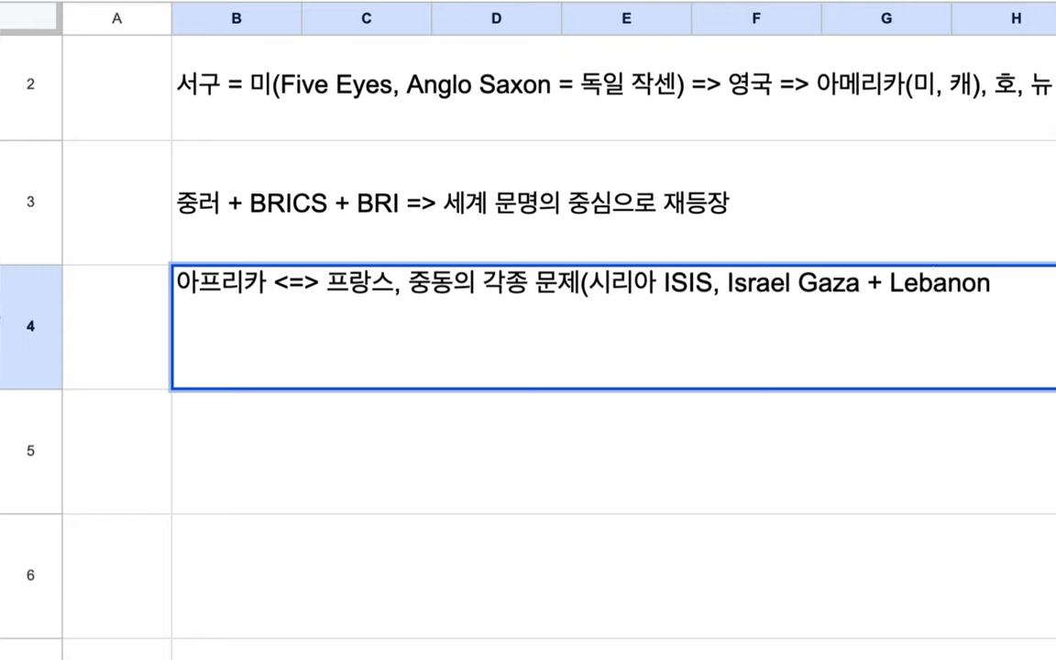
Continue the row 4 note after "Lebanon" with "Genocide, Iraq, Lybia, ...), 중-대만 분쟁 가능성".
type("Geno")
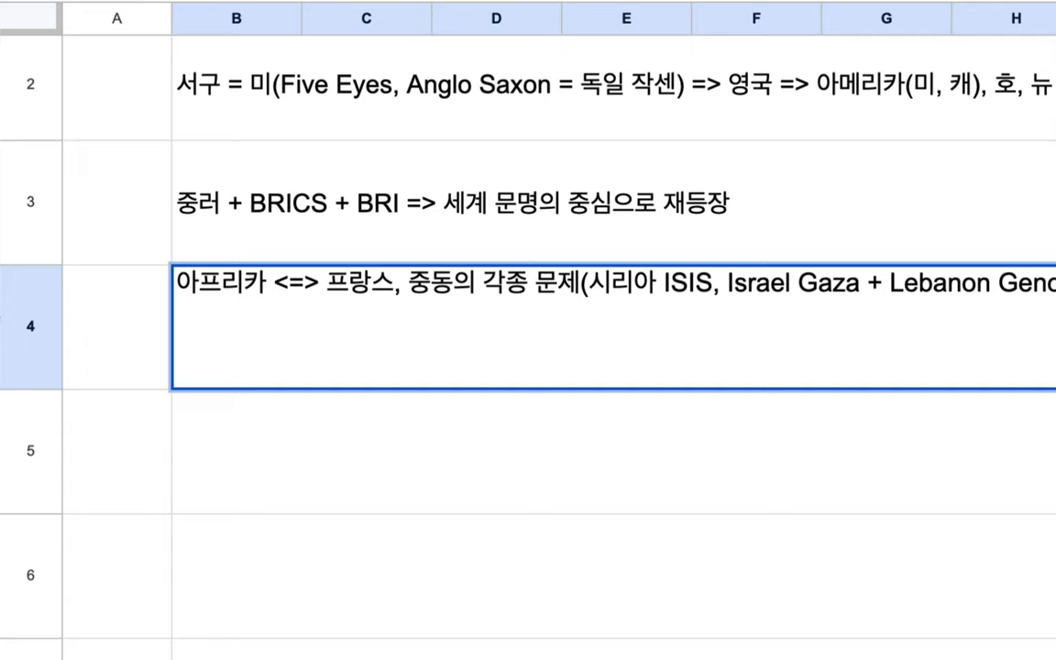
type("cide, ")
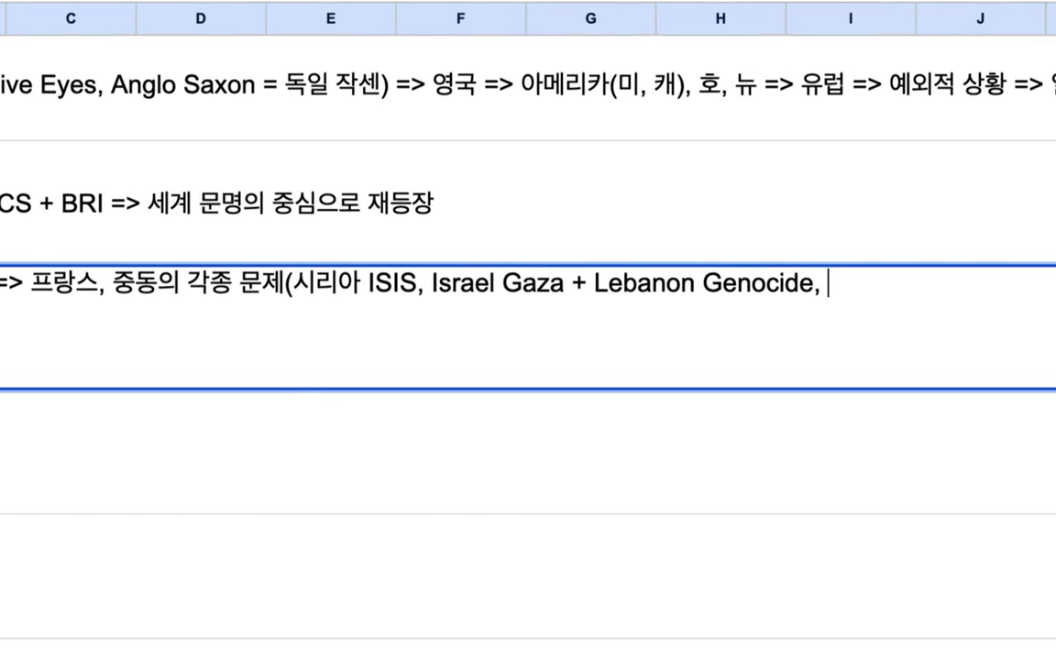
type("Iraq, ")
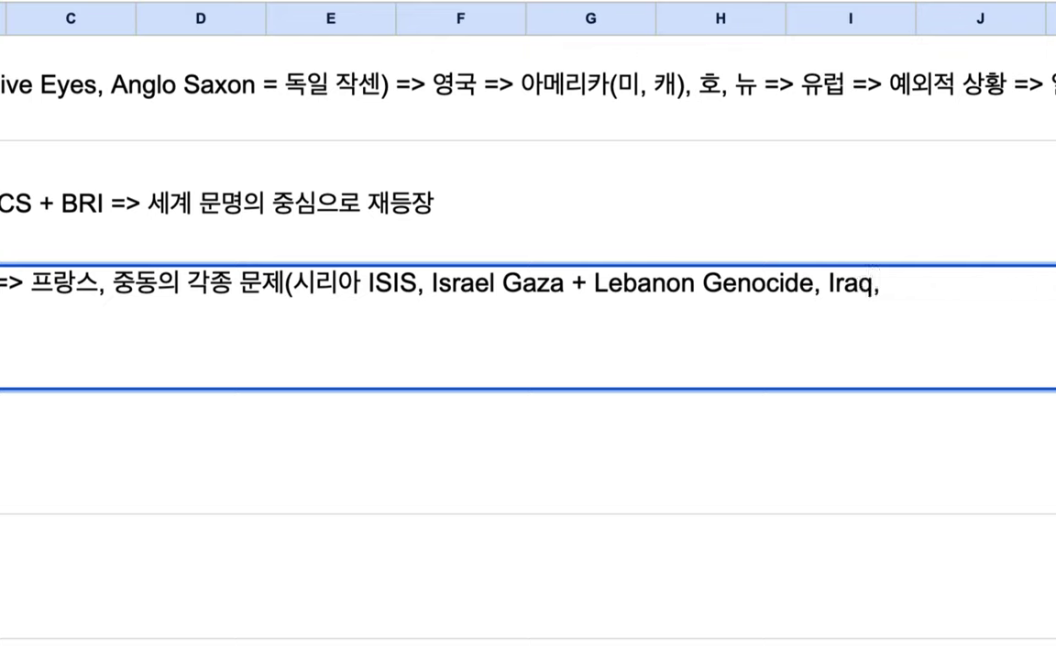
type("Lybia")
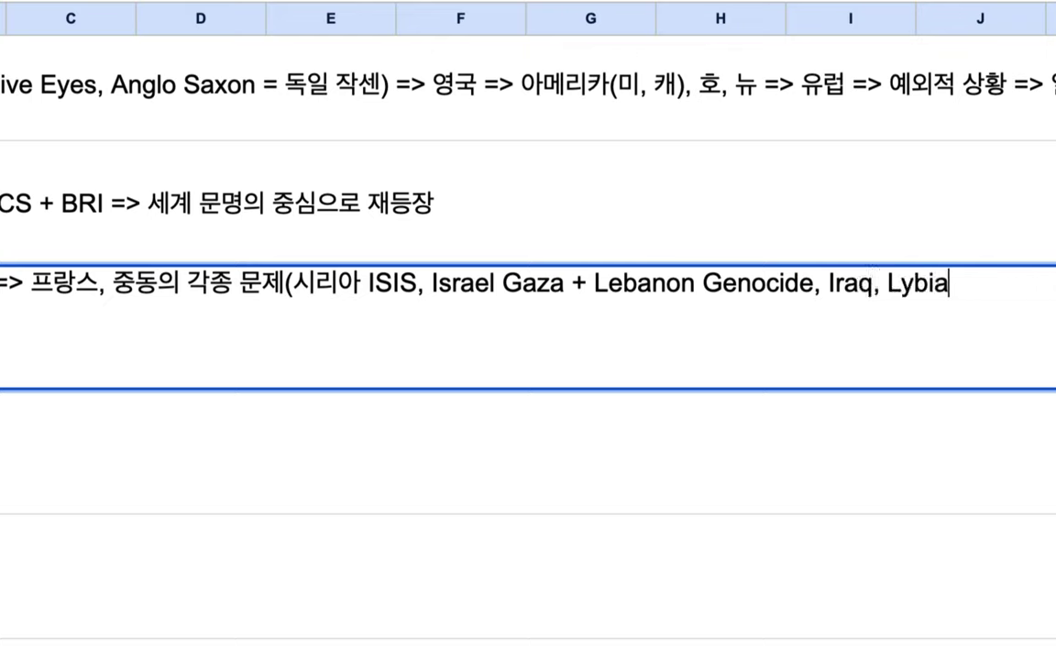
type(", ...), ")
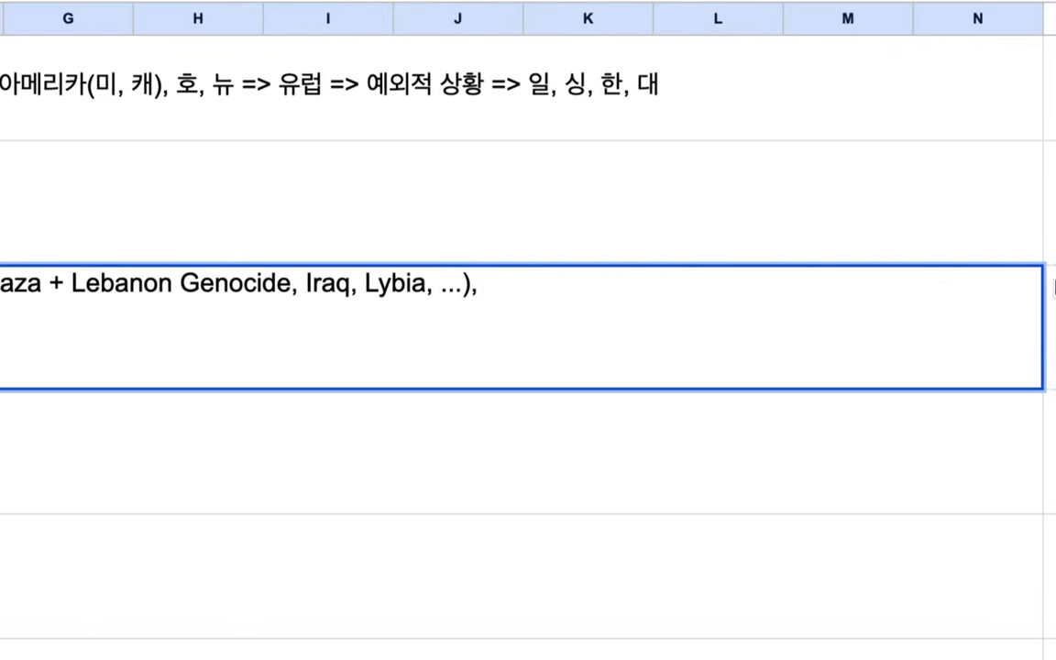
type("중-대만 ㅂ")
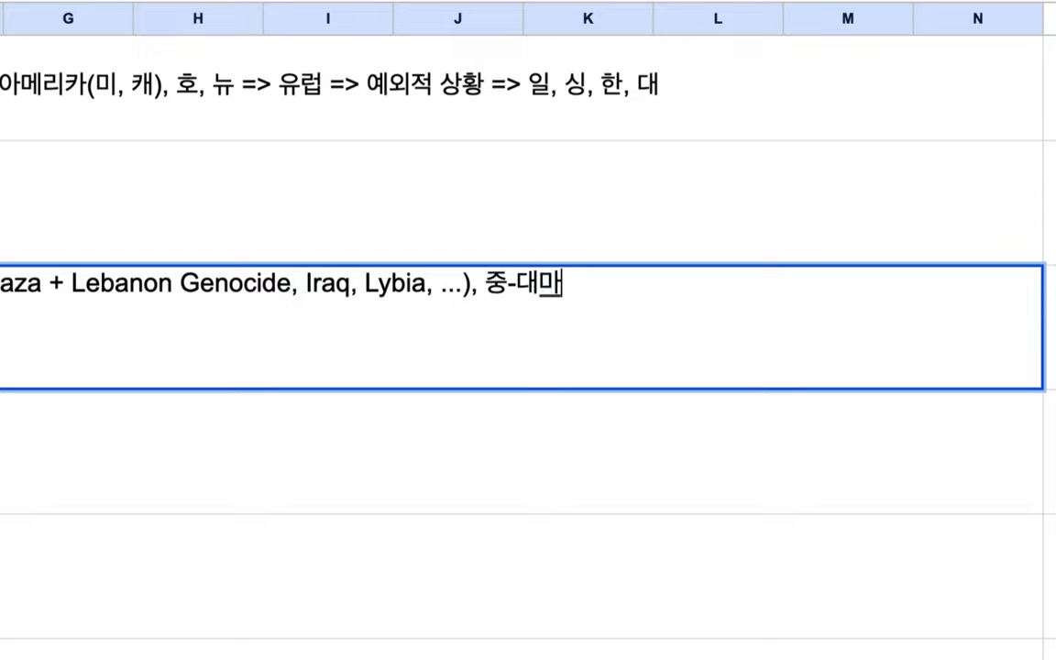
type("ㅜㄴ쟁 가능성")
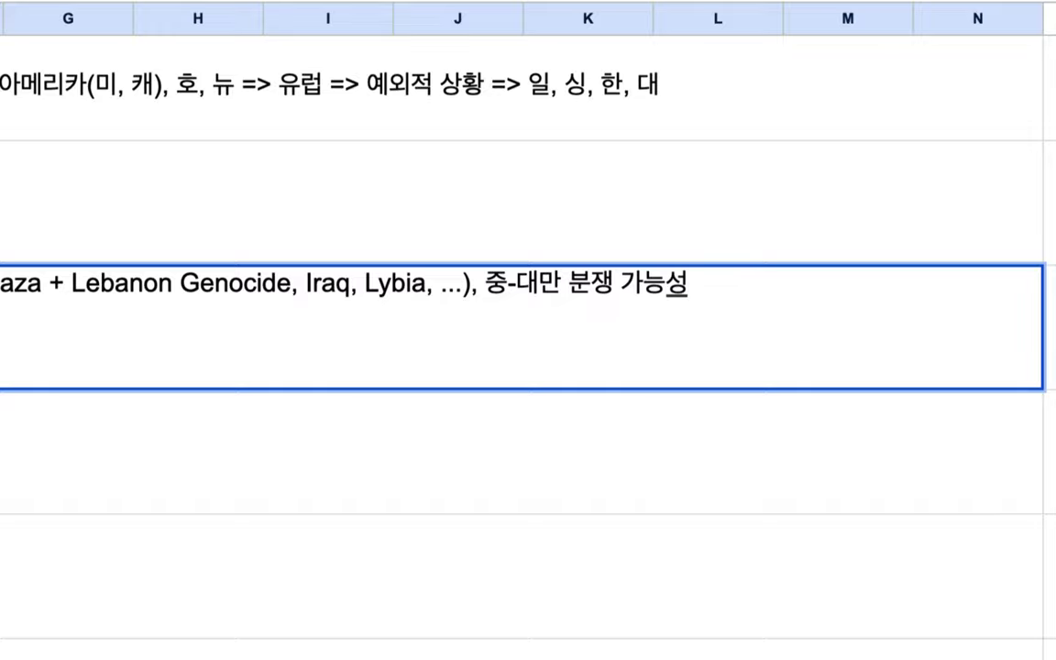
Insert "서구 =>" at the beginning of the row 4 note, before "아프리카".
scroll(489, 245, "left", 10)
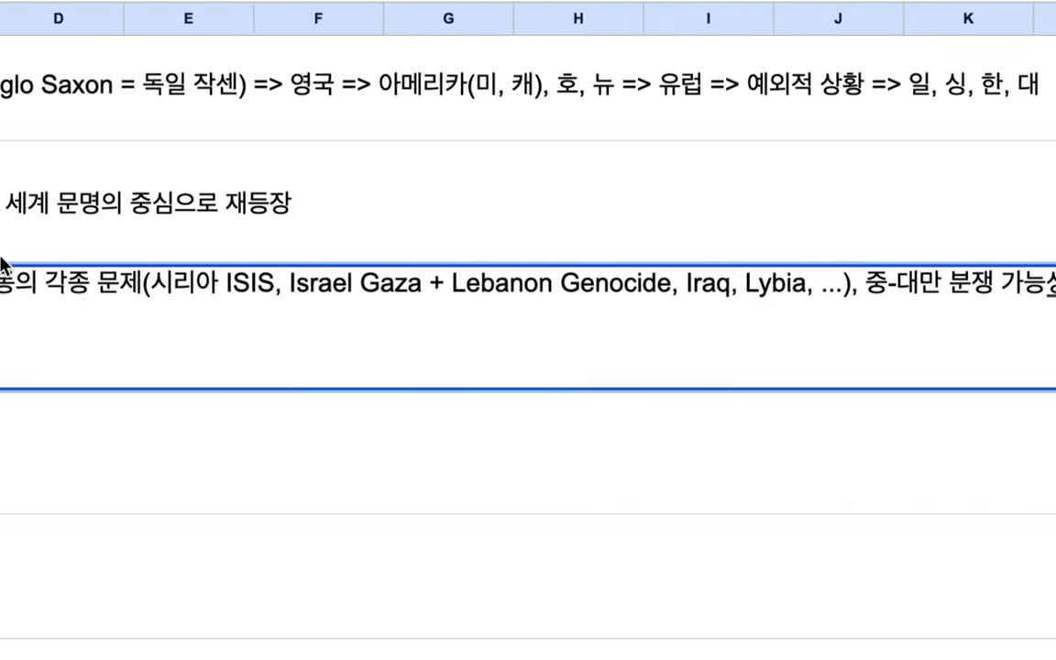
left_click(102, 282)
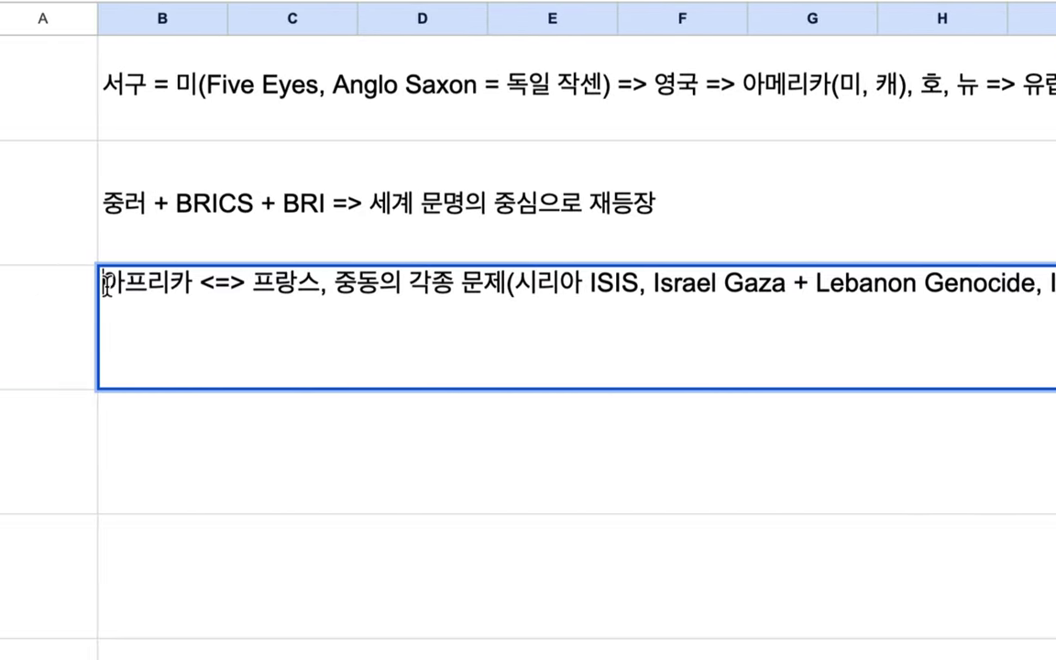
type("ㅅㅓ구")
type(" =>")
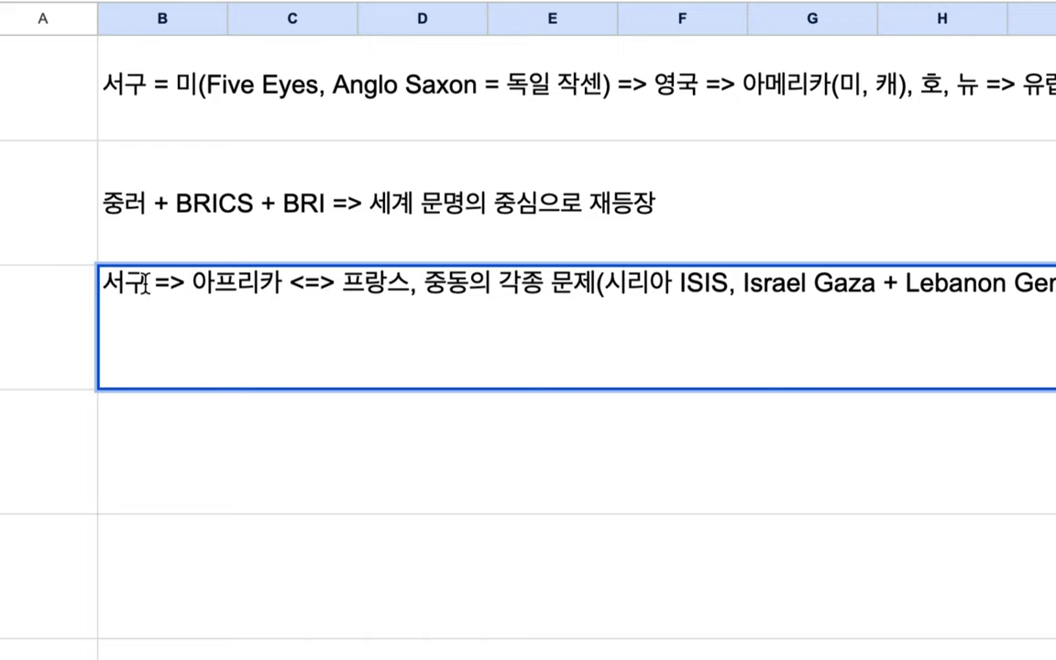
Enter "서구의 군사력 => 일방주의 ==" in the merged cell of row 5.
left_click(162, 441)
type("서구")
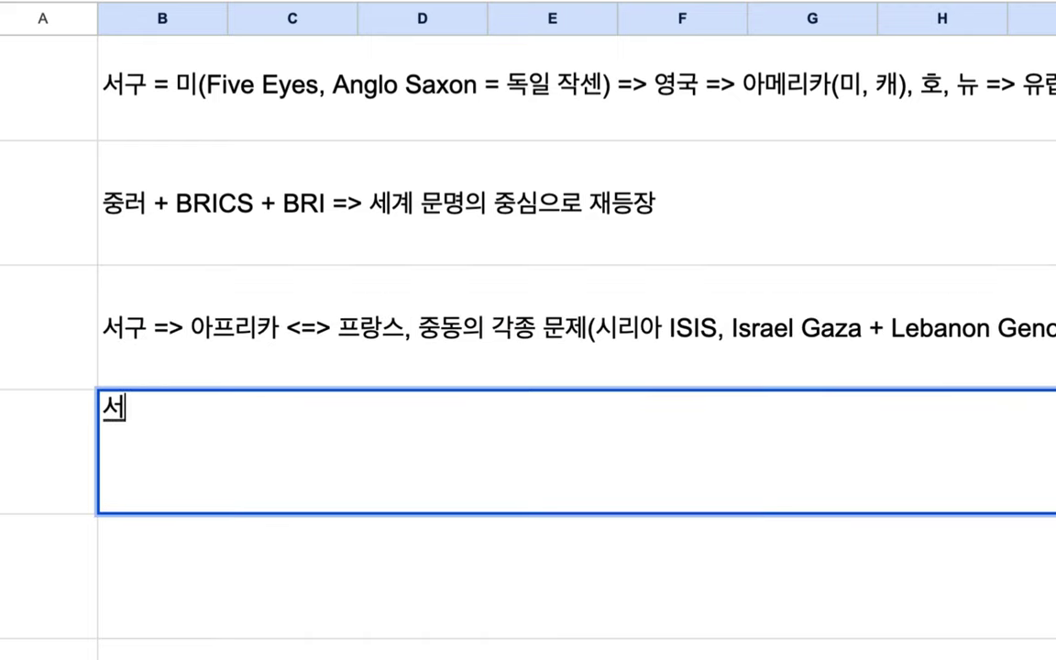
key("BackSpace")
type("의 군사력")
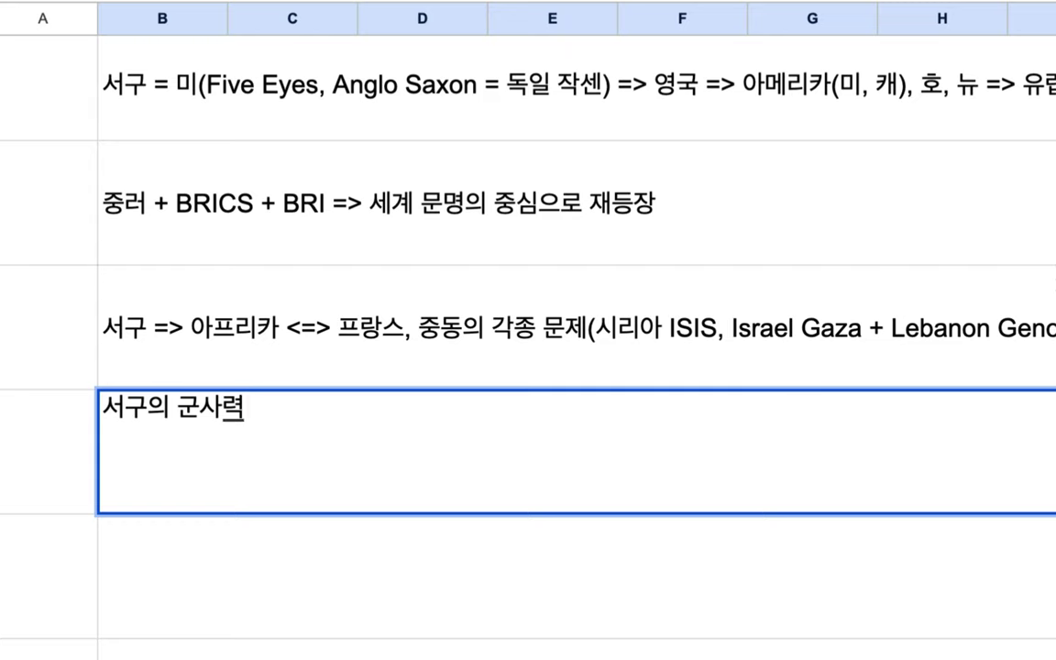
type(" => 입")
type("방주의 ")
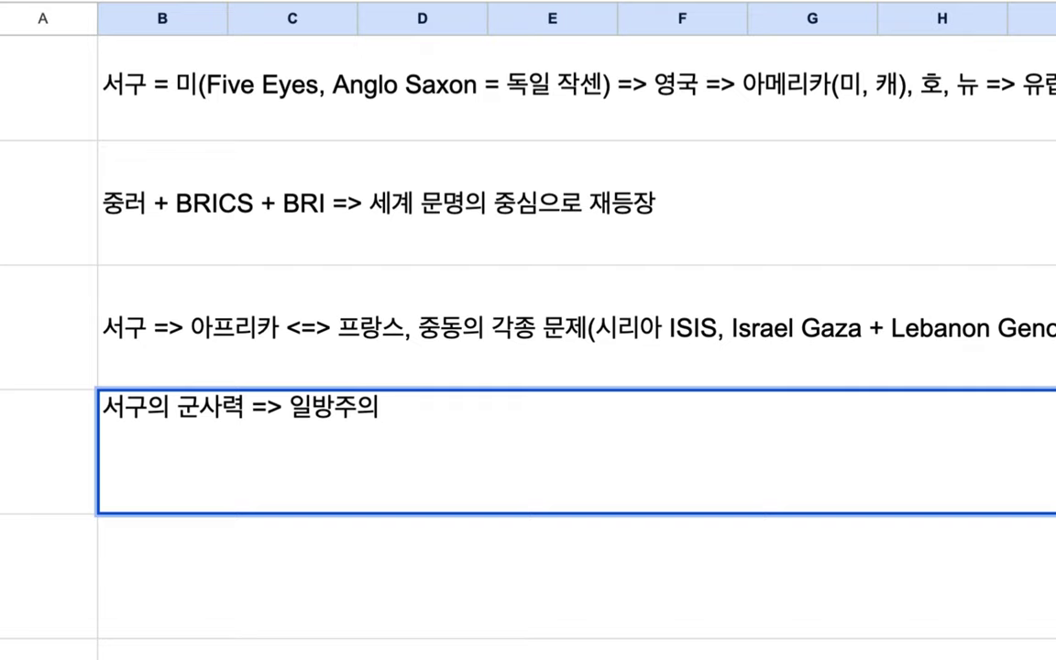
type("==")
key("Return")
Begin a note in the merged cell of row 6 with "미중 갈등 => 미국이 원하는 것 == 중".
scroll(108, 557, "down", 1)
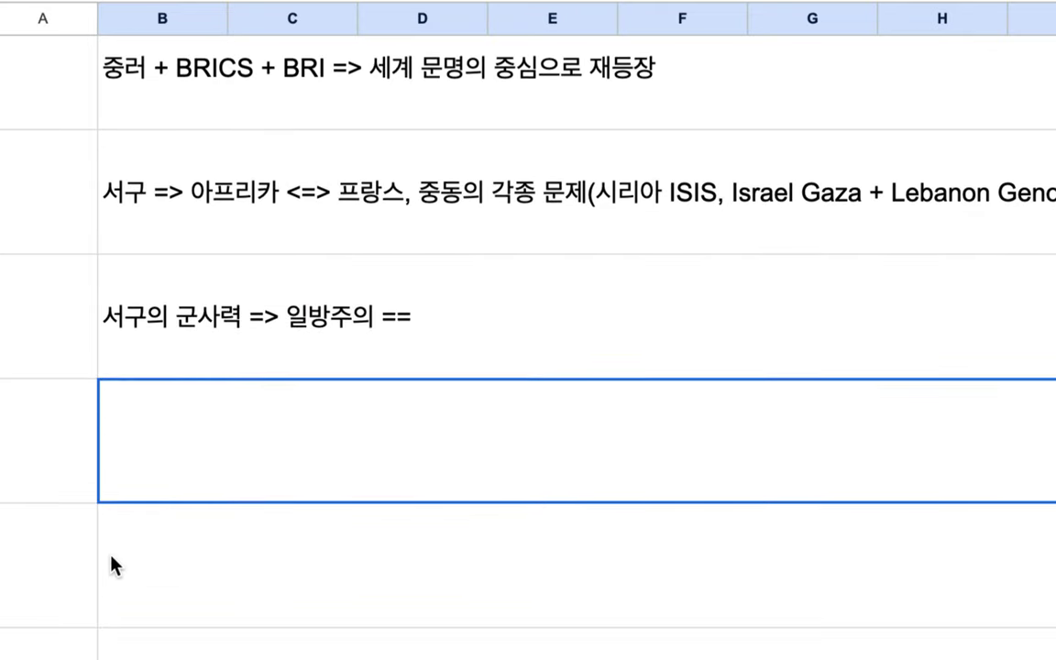
type("미")
type("중 갈등 =")
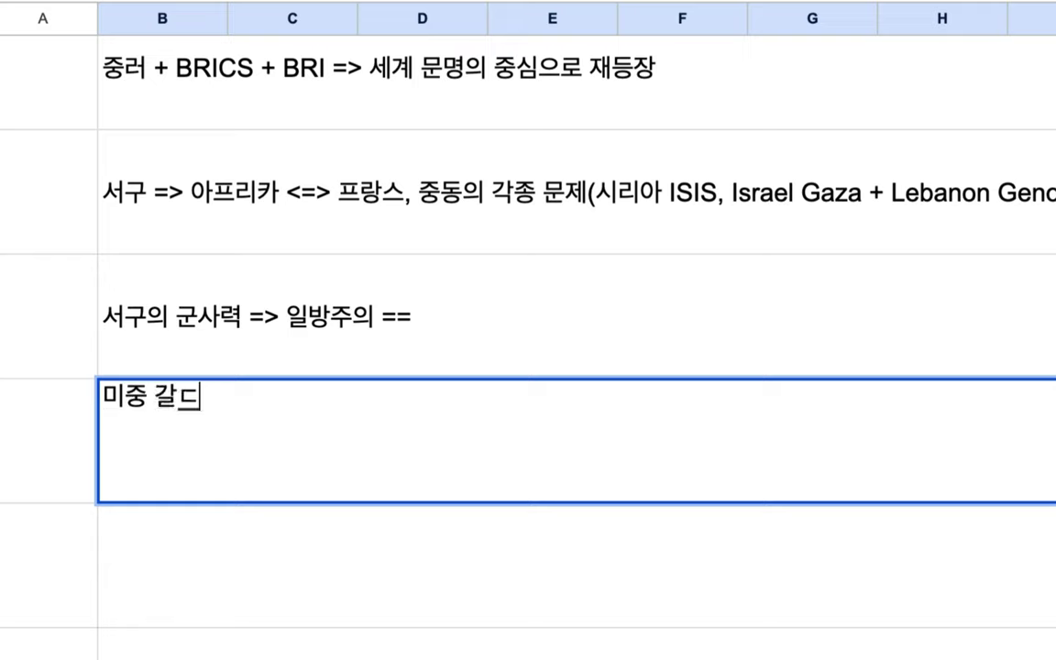
type("> 미국이 ")
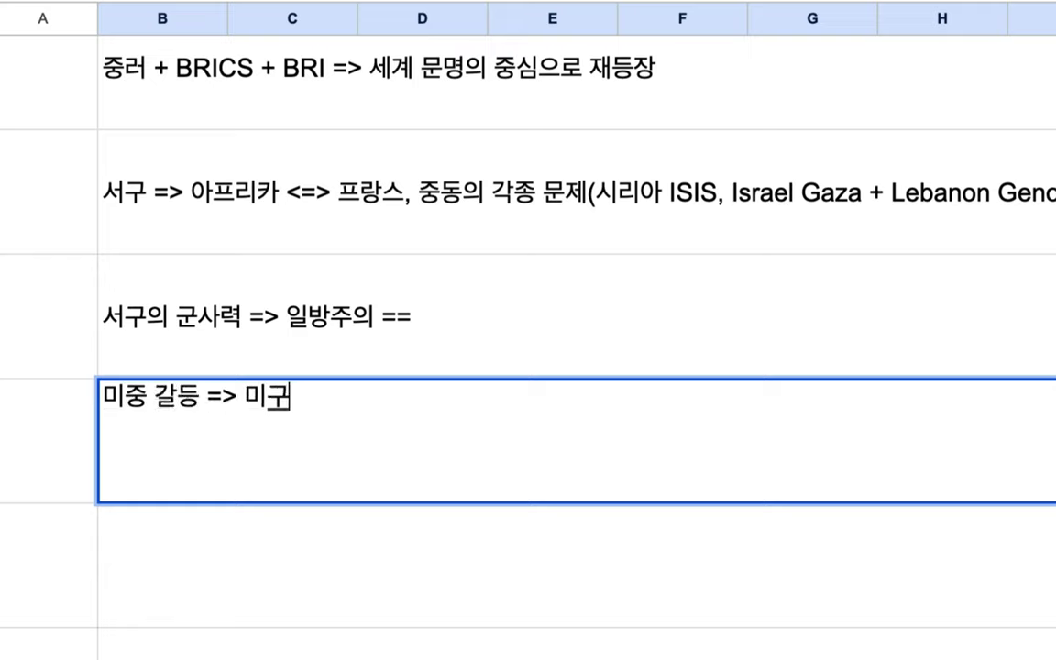
type("원하는 ")
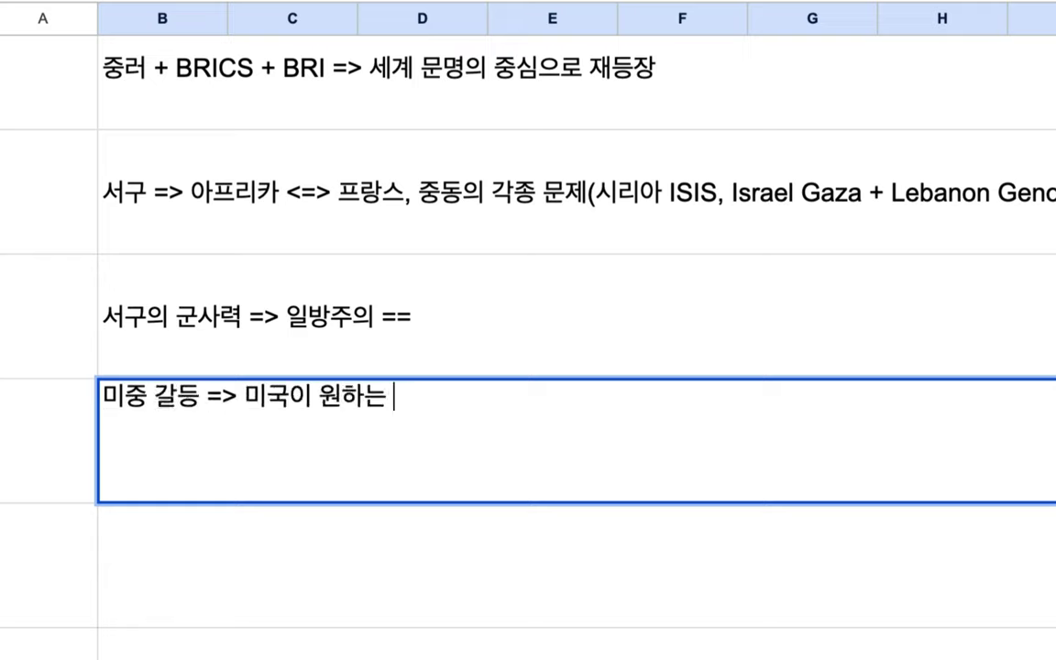
type("것 == 중")
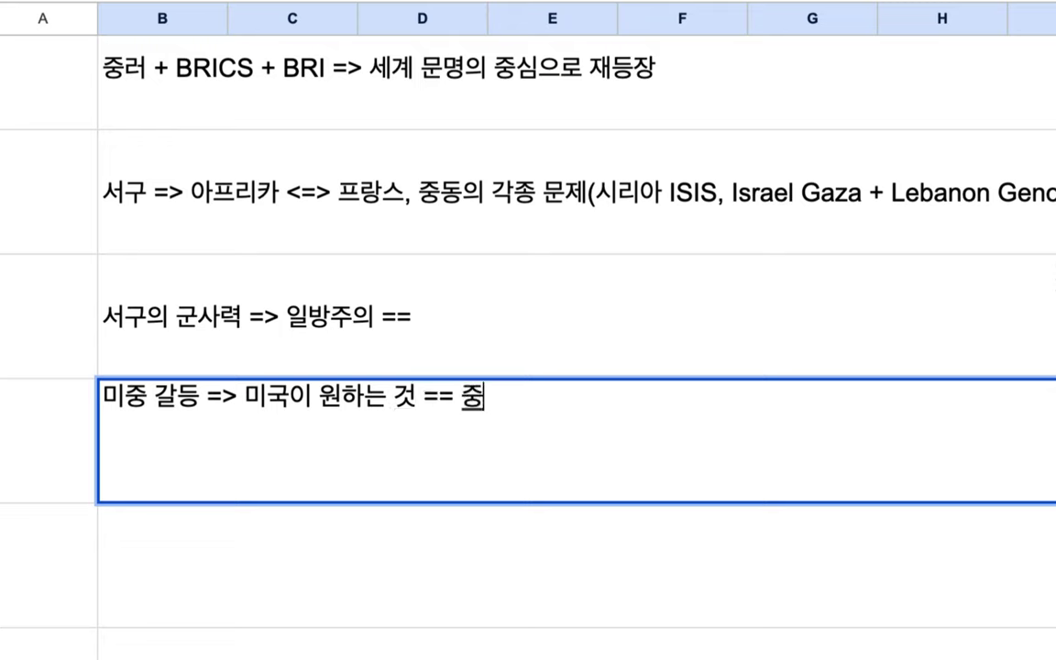
Extend the row 6 note so it continues "중국이 무엇을 얼마나 생산하고 얼마에 판매할 지를 미국이 결정 => Wall Street".
type("국이 뭉엇을 얼")
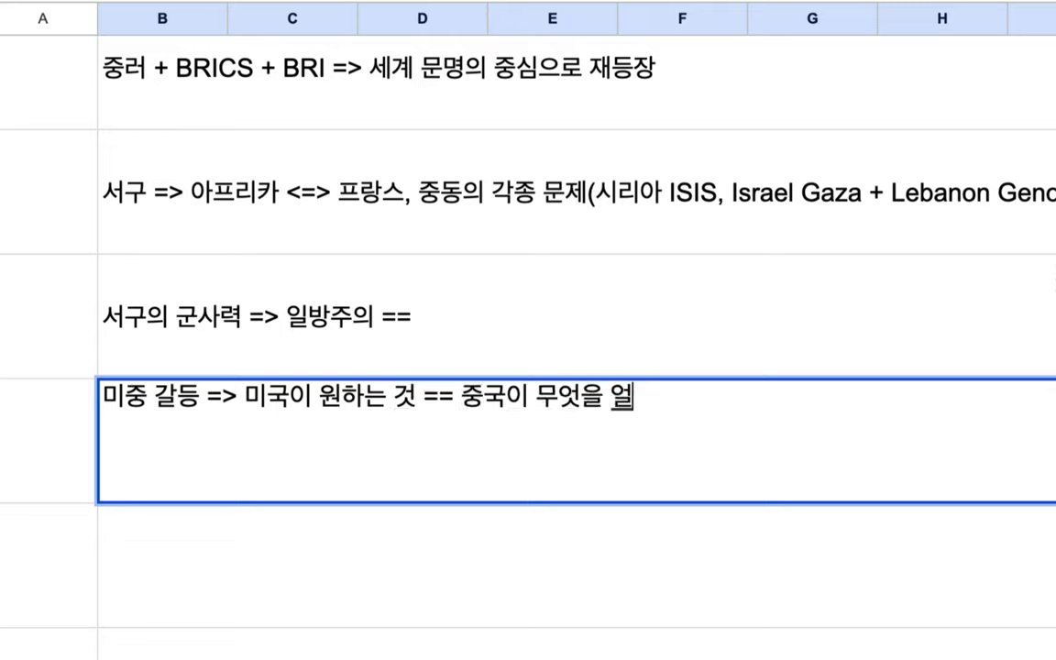
type("맨나 생산하고 으")
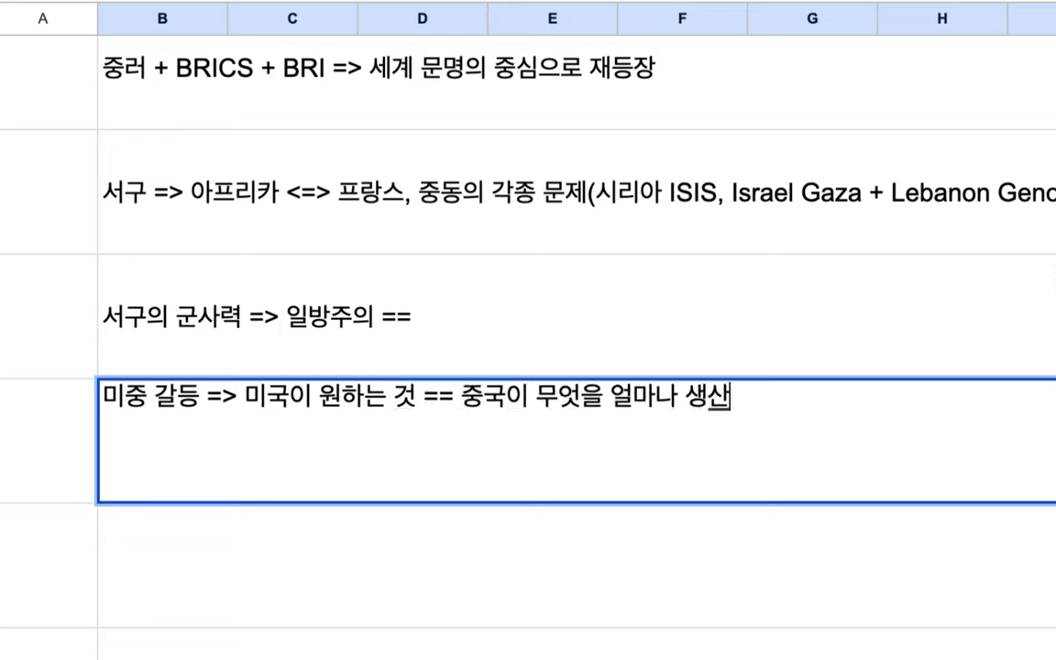
type("얼마에 ")
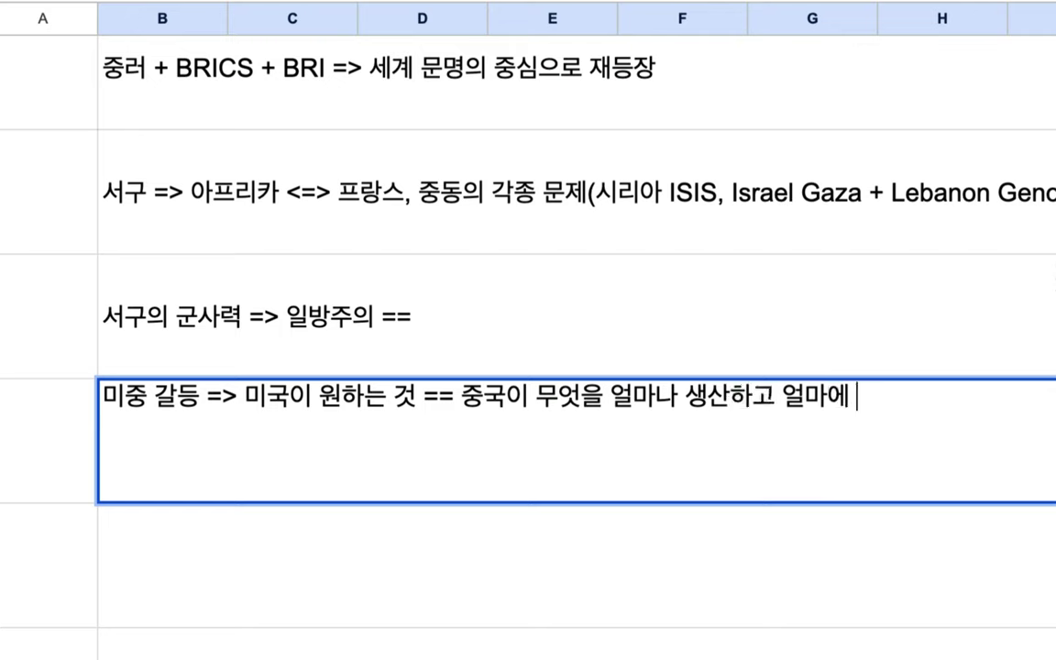
type("판매할")
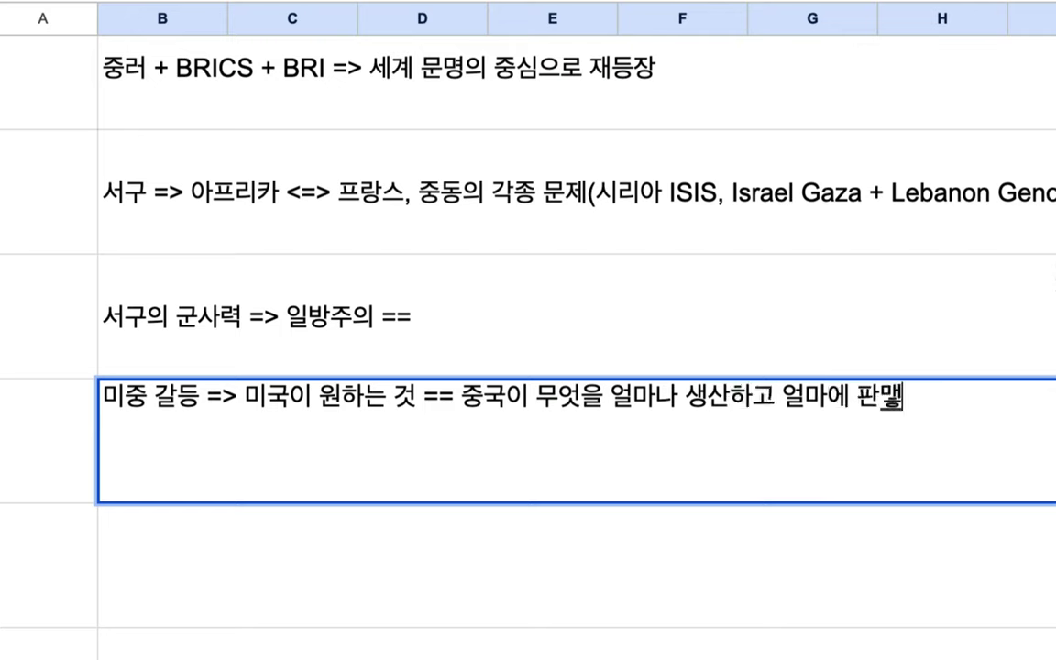
type(" 지를 미국이")
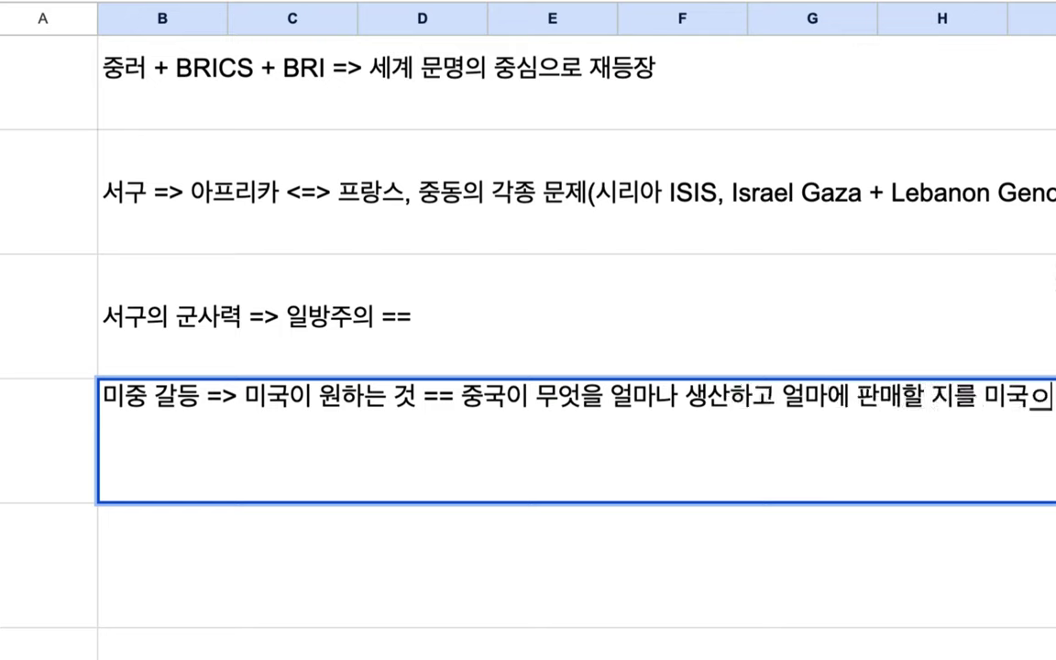
type(" 결정")
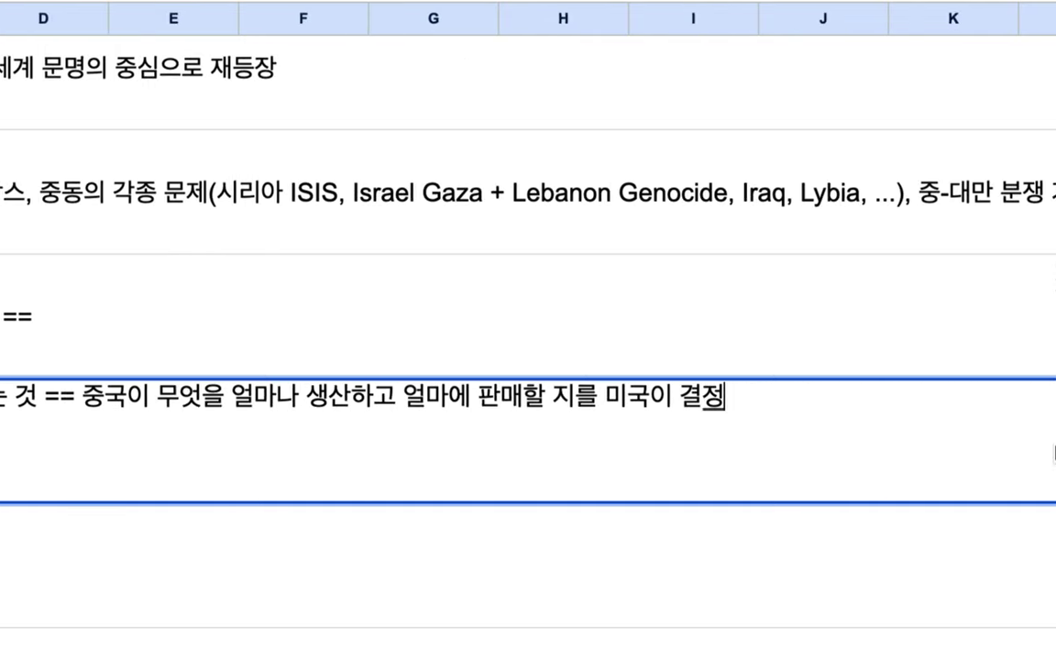
type(" => ")
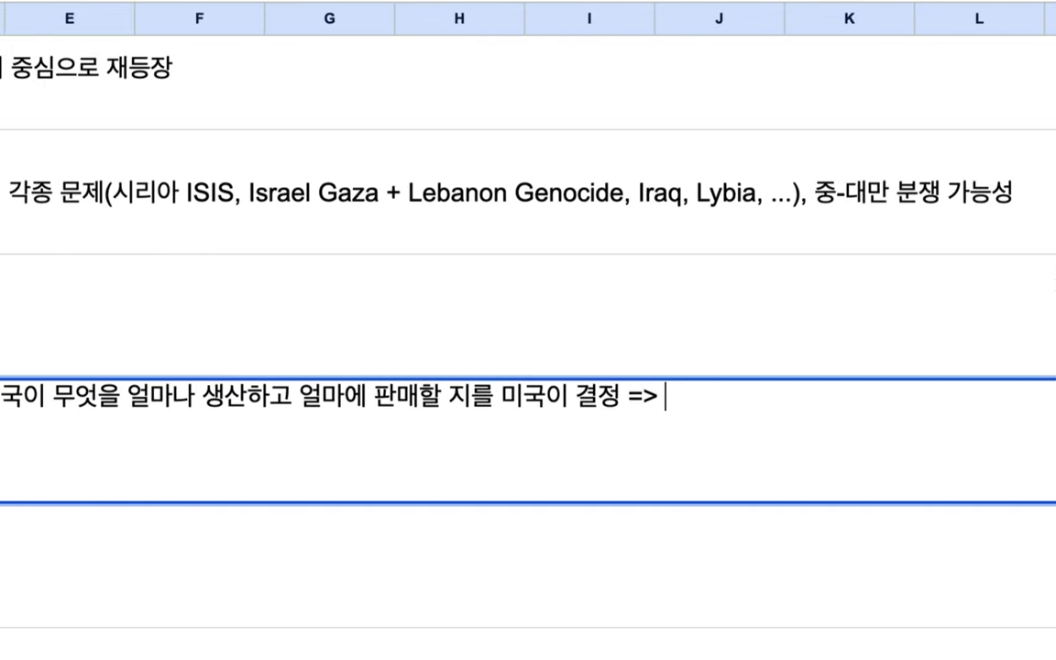
type("Wall Street")
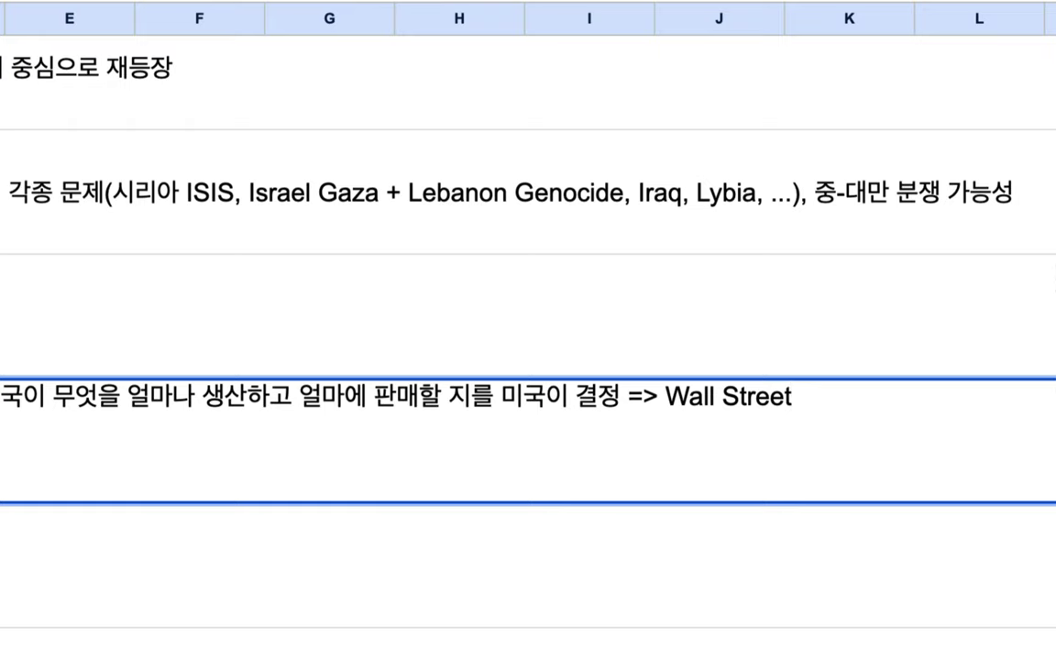
Highlight "Wall Street" in the row 6 note and add "=>" after it.
scroll(871, 472, "right", 3)
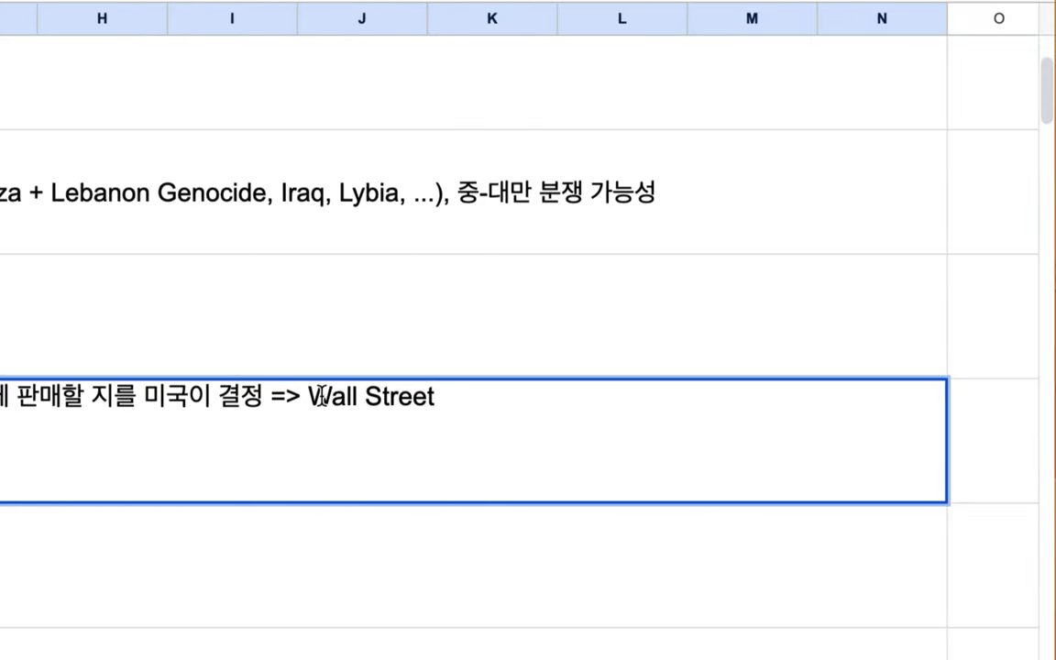
left_click_drag(301, 396, 556, 413)
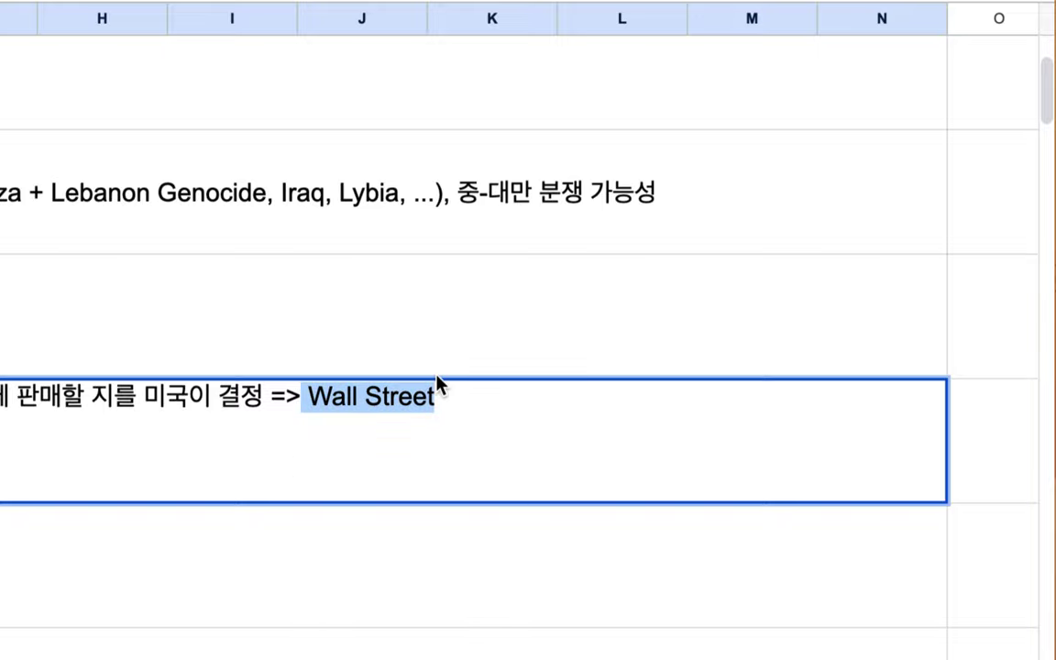
scroll(4, 431, "left", 6)
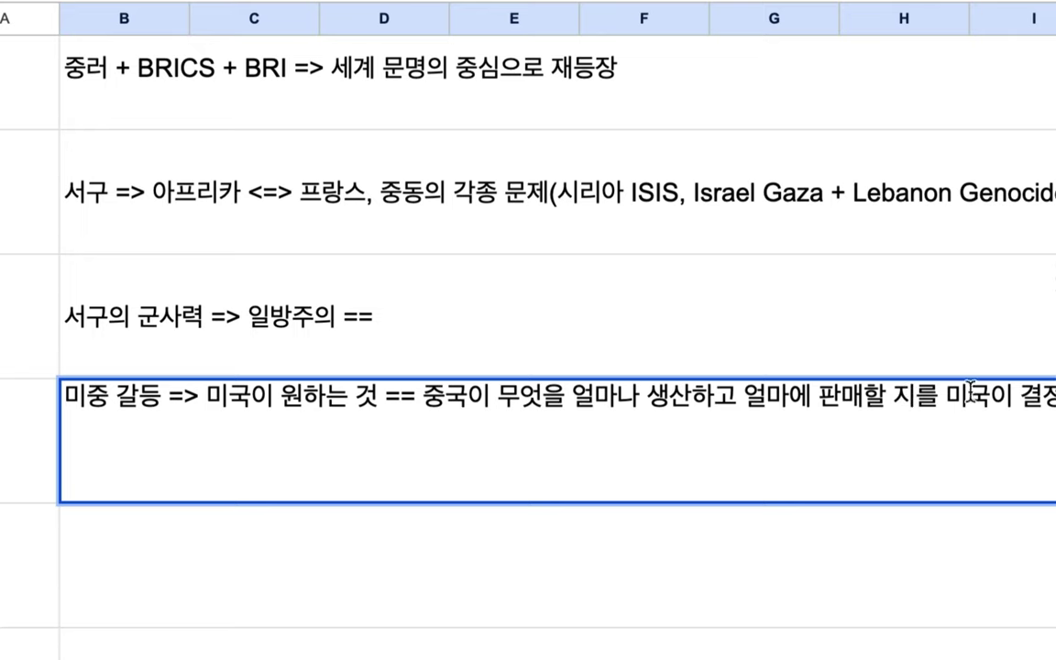
scroll(917, 394, "right", 5)
key("Right")
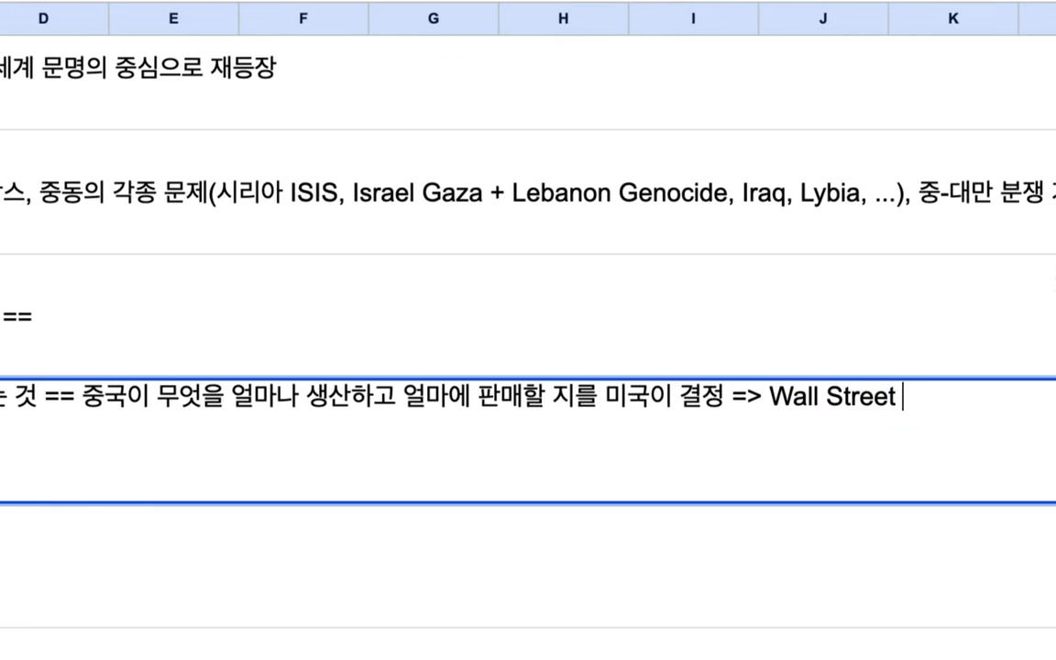
type("=>")
scroll(1050, 368, "right", 5)
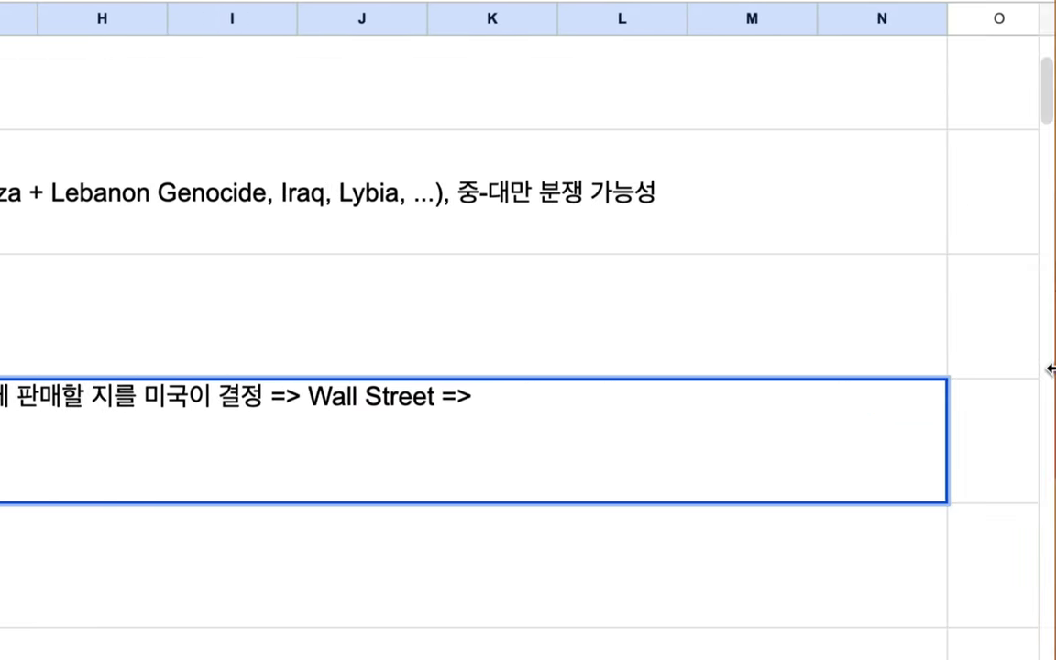
Continue the row 6 note after "Wall Street =>" with "중국 NO".
type("wnd")
key("BackSpace")
key("BackSpace")
key("BackSpace")
type("중국 NO")
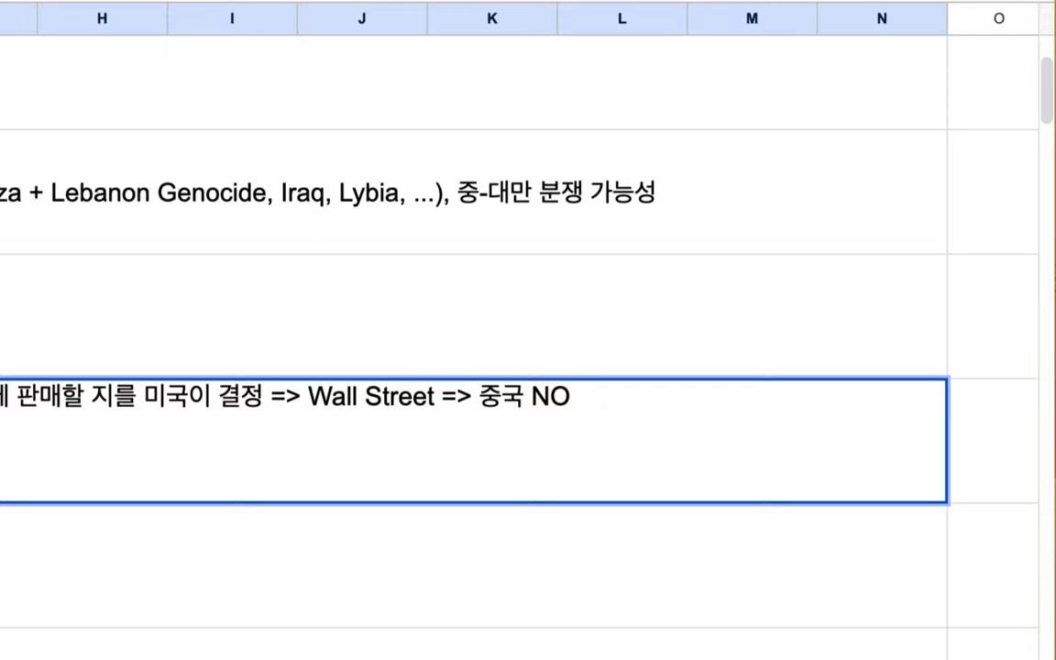
Extend the end of the row 6 note with "=> 인권 => 홍콩, 신장, 티벳".
type("=> 인권 =")
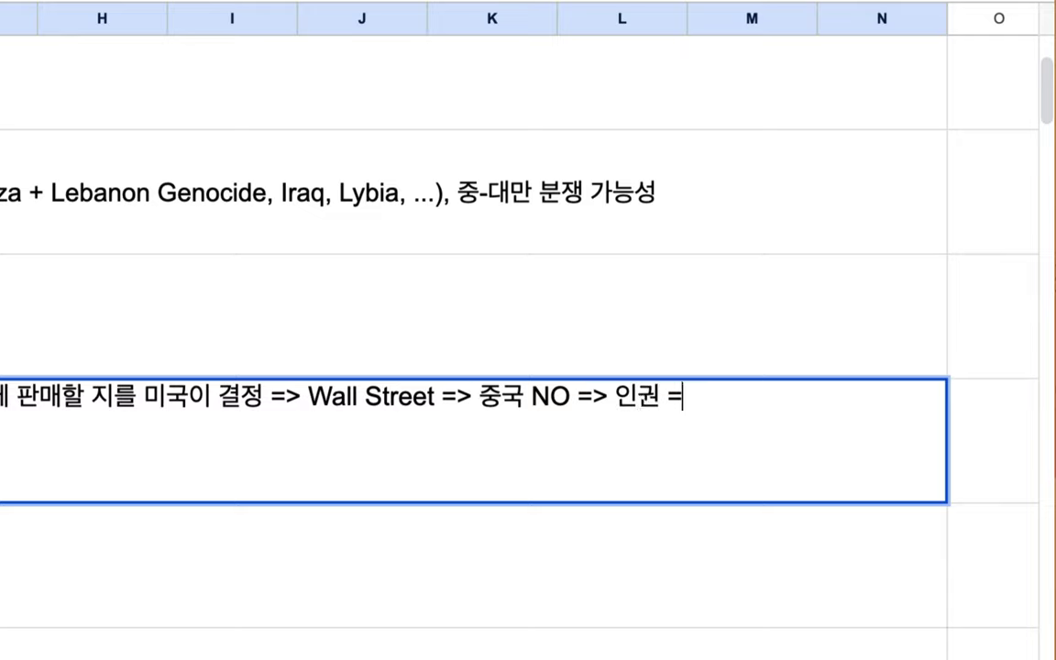
type("> 홍콩,")
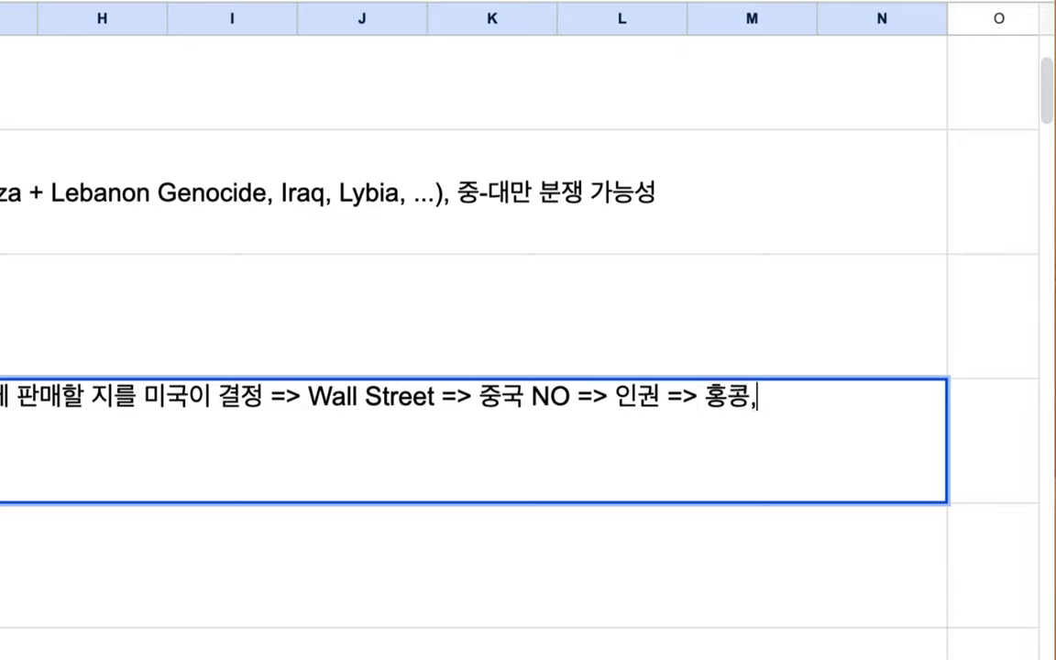
type(" 신장, ㅌㅣ벳")
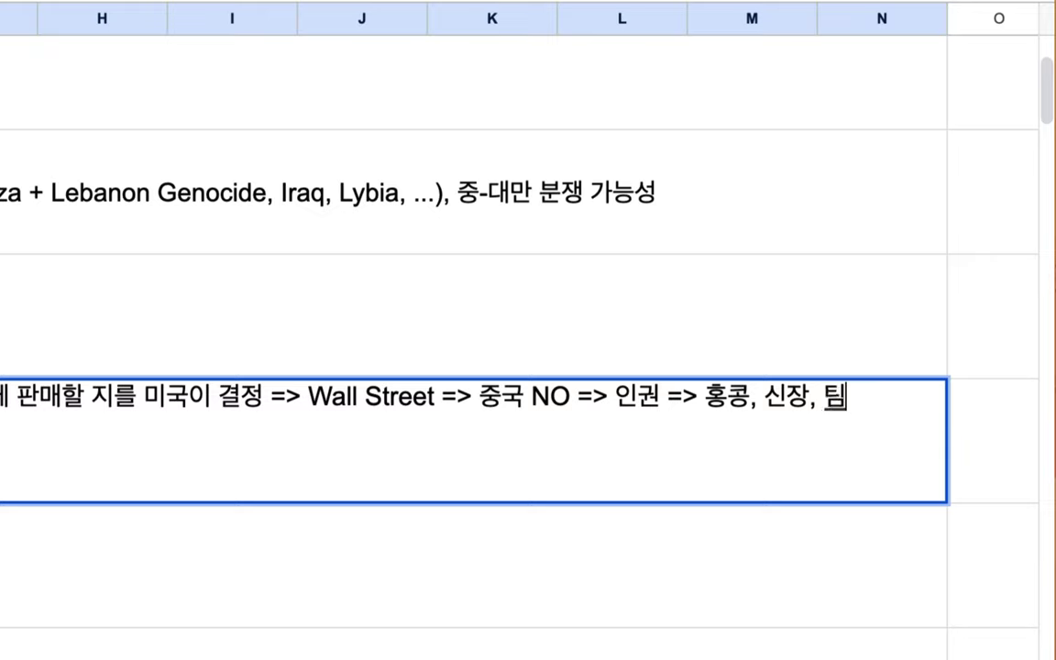
key("BackSpace")
key("BackSpace")
key("BackSpace")
type("텟")
key("BackSpace")
key("BackSpace")
key("BackSpace")
type("벳")
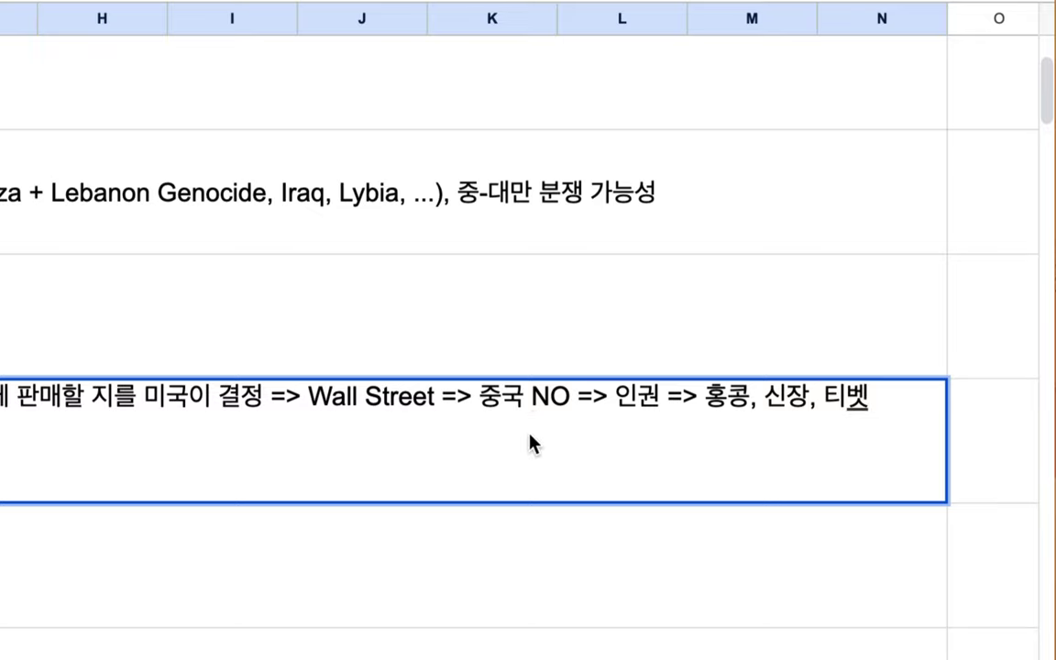
Insert ", 미국의 막강한 군사력" directly after "Wall Street" in the row 6 note.
left_click_drag(308, 396, 442, 400)
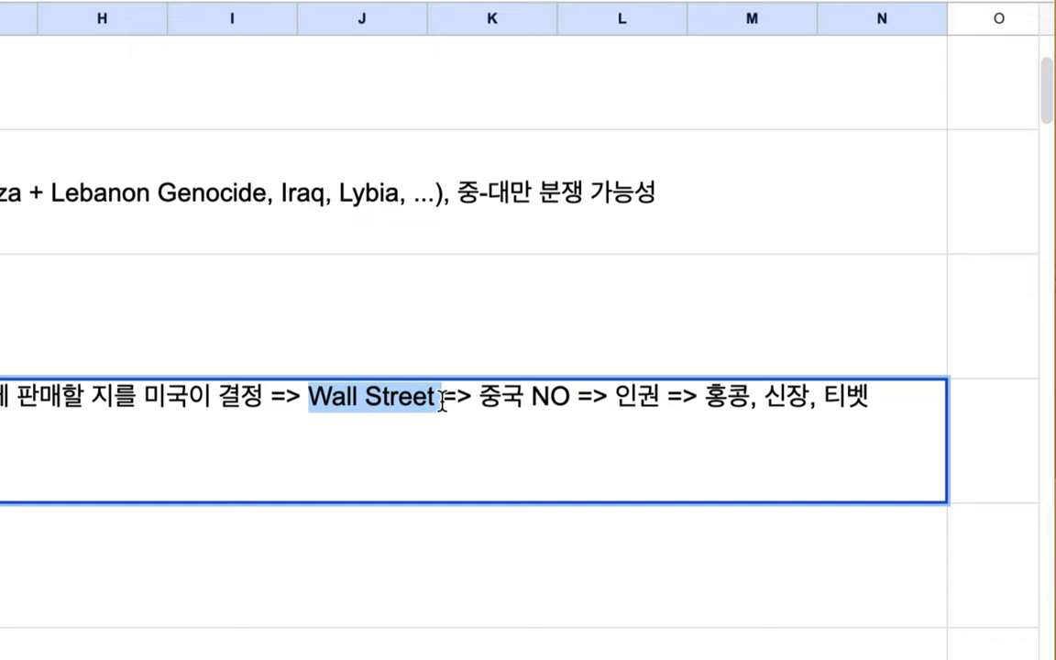
left_click(433, 400)
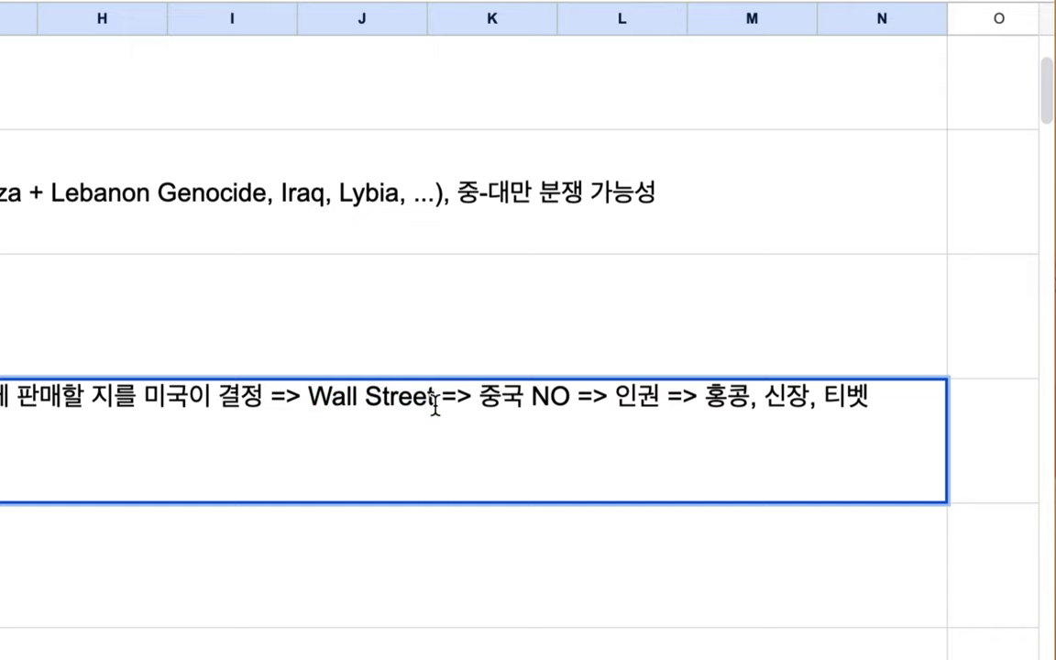
type(",")
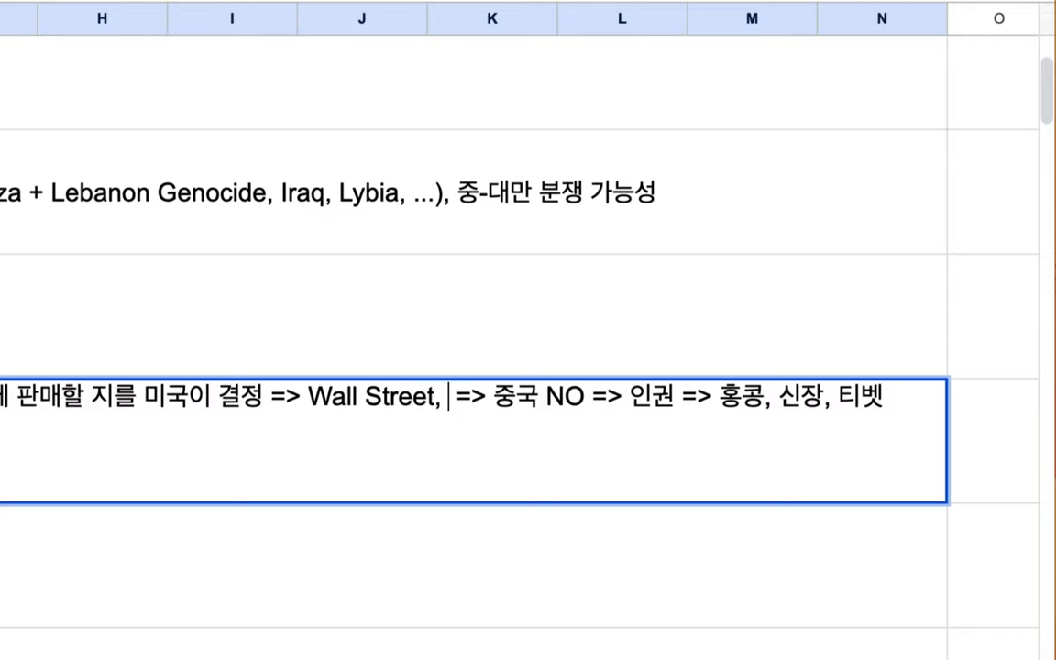
type("미")
type("국으")
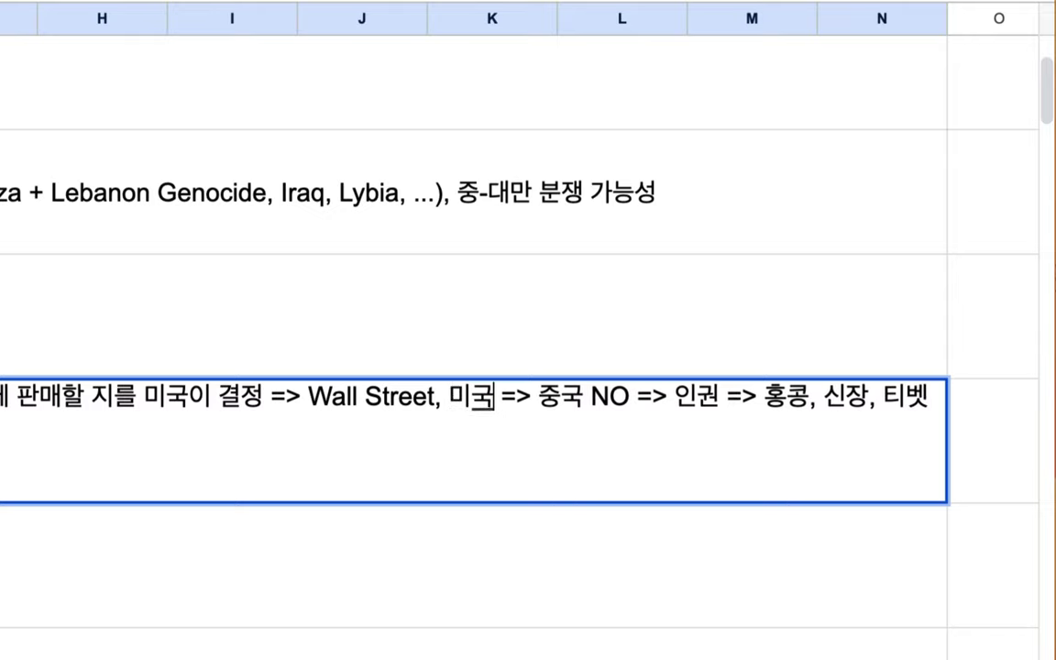
type("의 막강해")
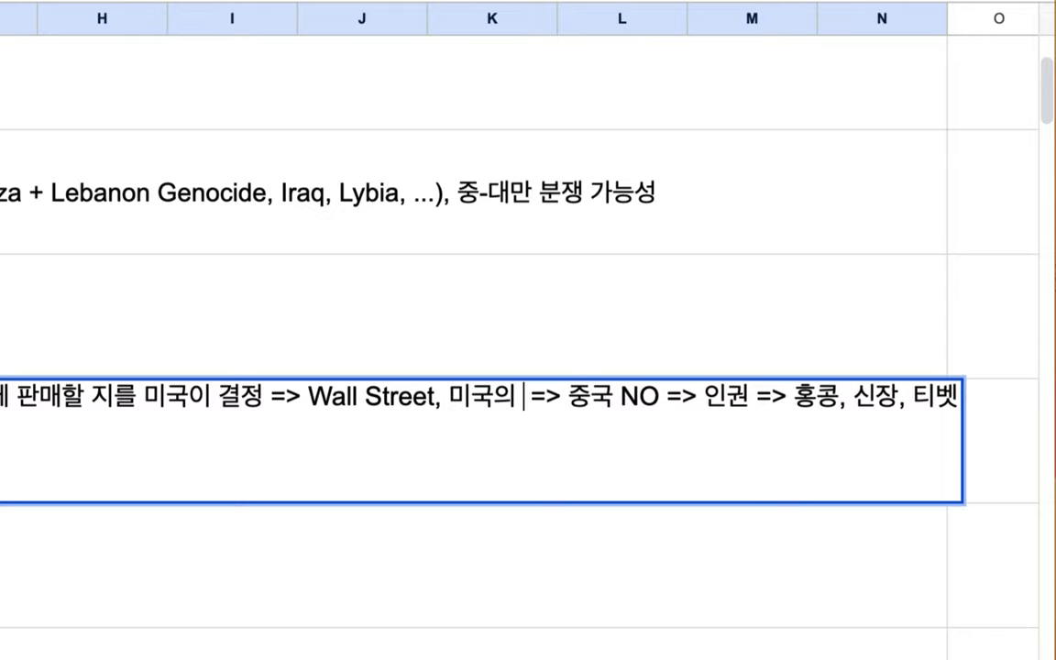
type("한 군사력")
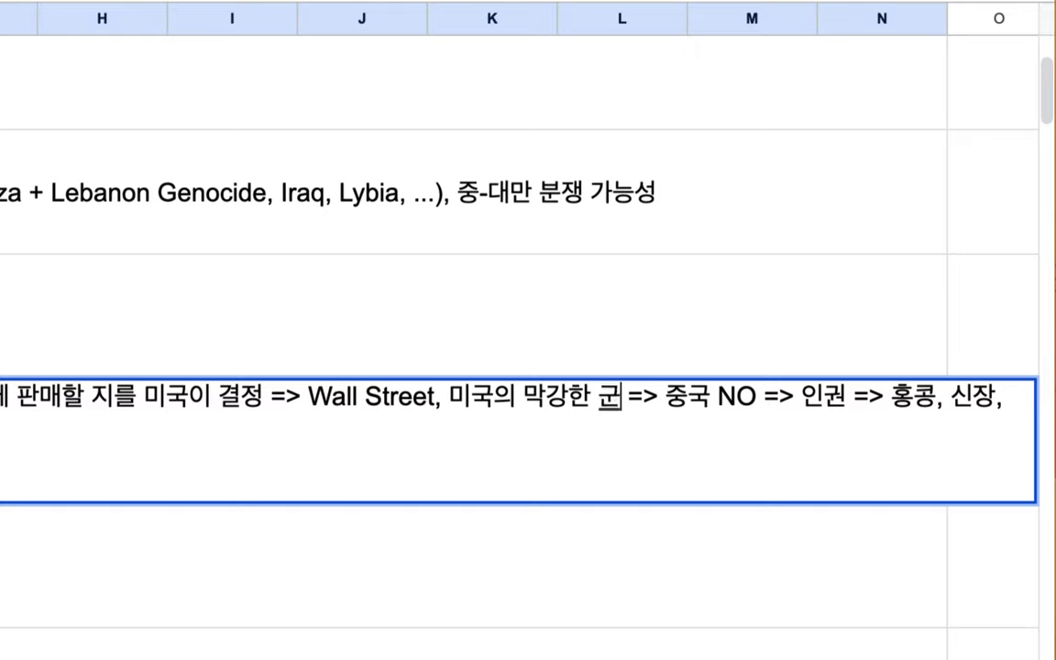
Replace the comma between "Wall Street" and "미국의 막강한 군사력" in row 6 with " + ".
left_click(453, 396)
key("BackSpace")
key("BackSpace")
type("+")
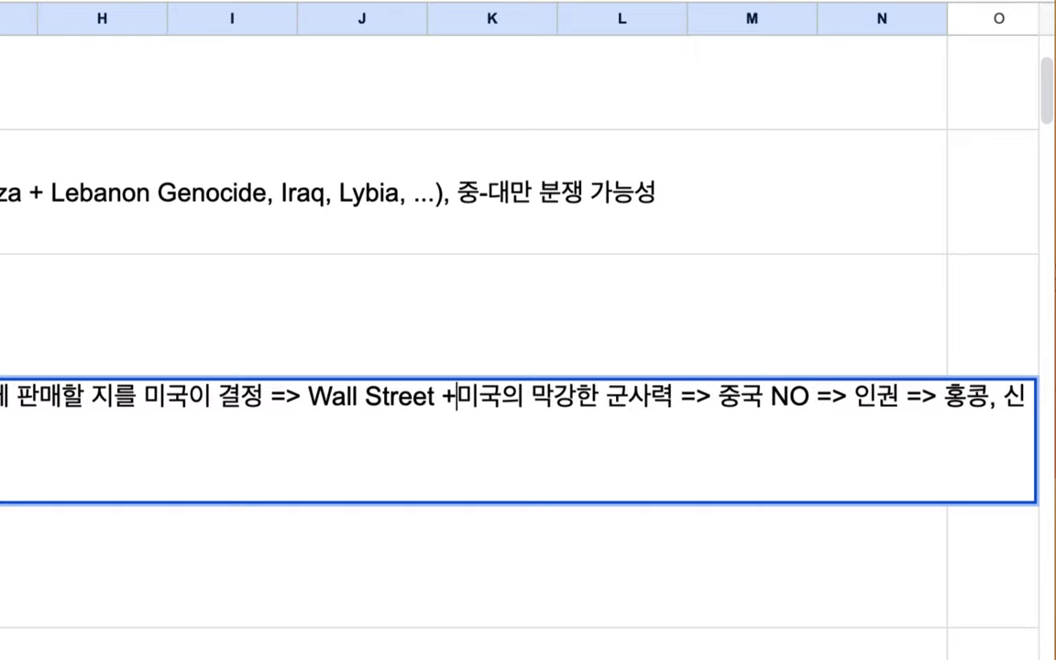
Highlight "미국의 막강한 군사력", the whole phrase "Wall Street + 미국의 막강한 군사력", and "인권 =" in turn in the row 6 note.
left_click(311, 400)
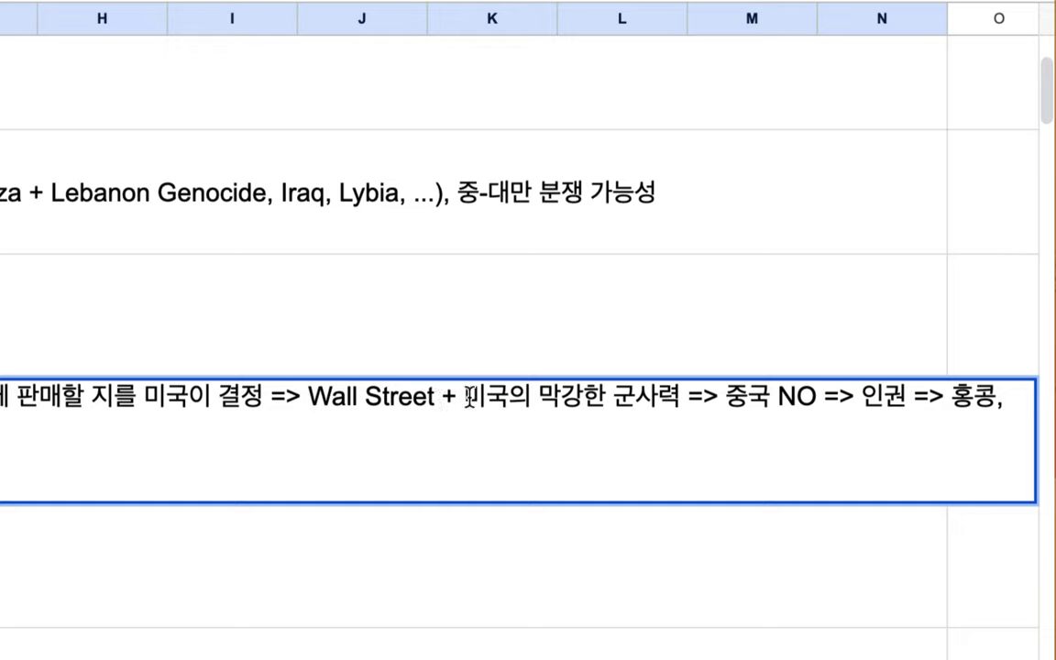
left_click_drag(463, 401, 679, 412)
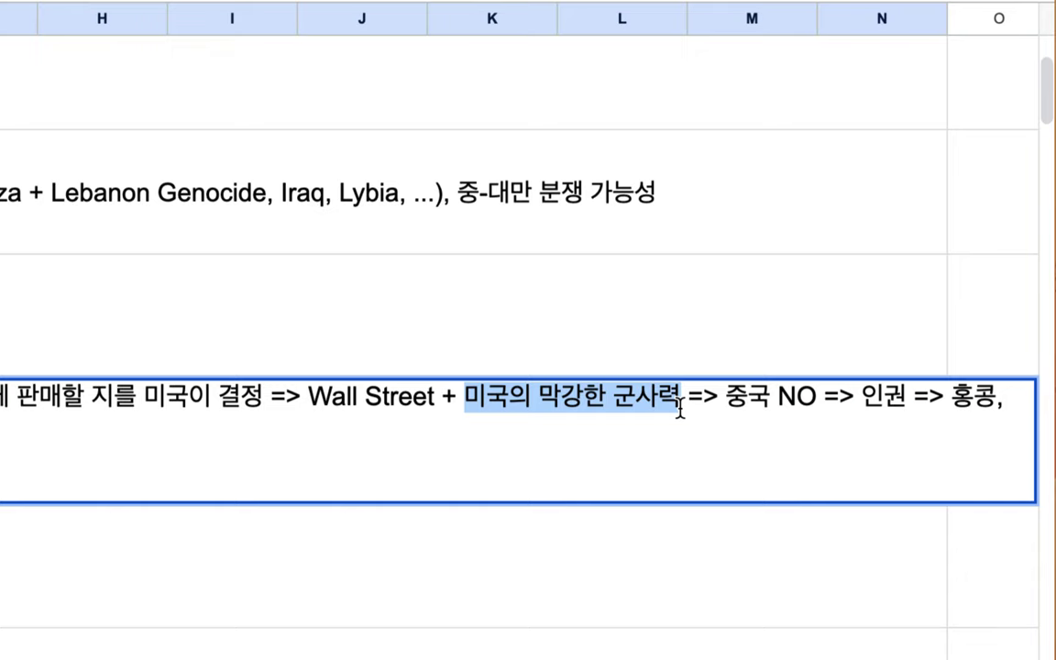
left_click_drag(306, 404, 688, 392)
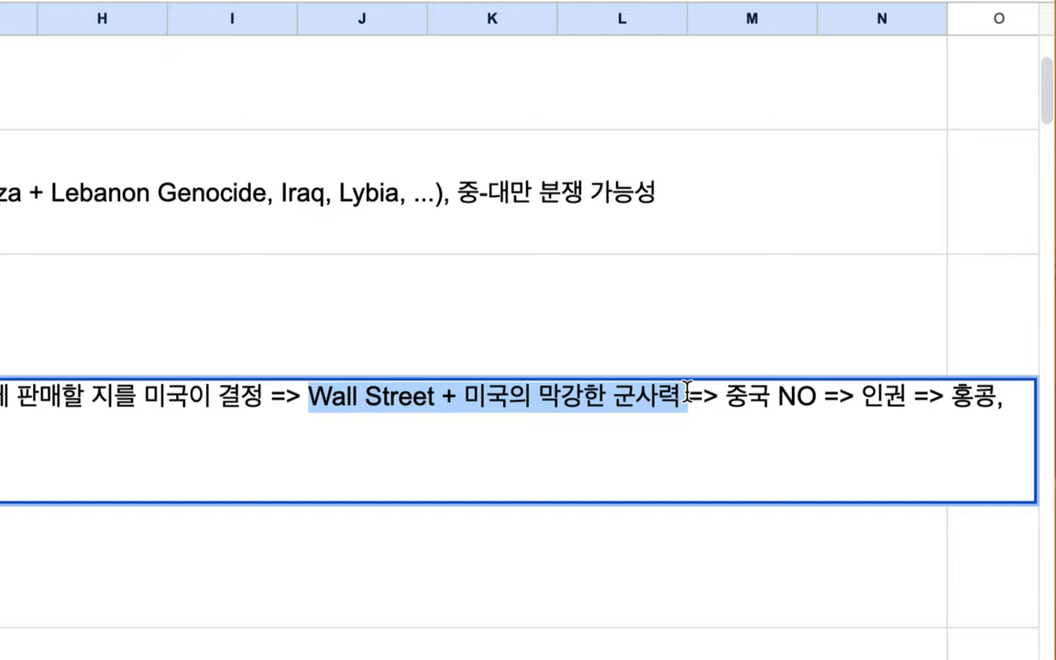
left_click_drag(862, 394, 928, 389)
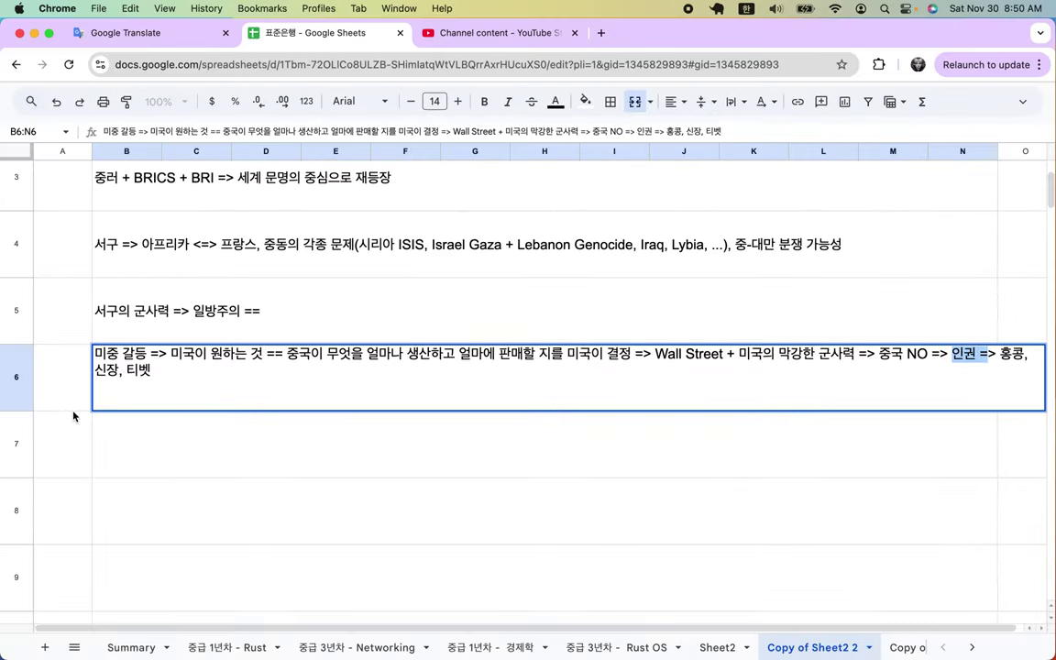
Begin a note in the merged cell of row 7 with "유럽 => 프랑스".
double_click(127, 426)
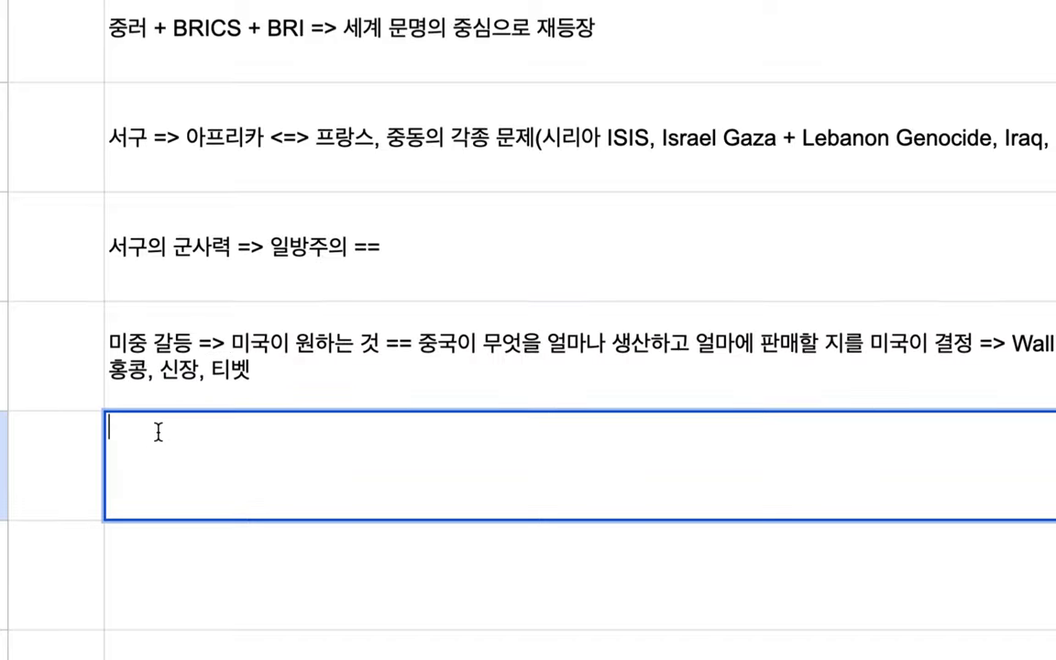
type("유레")
type("럽 =>")
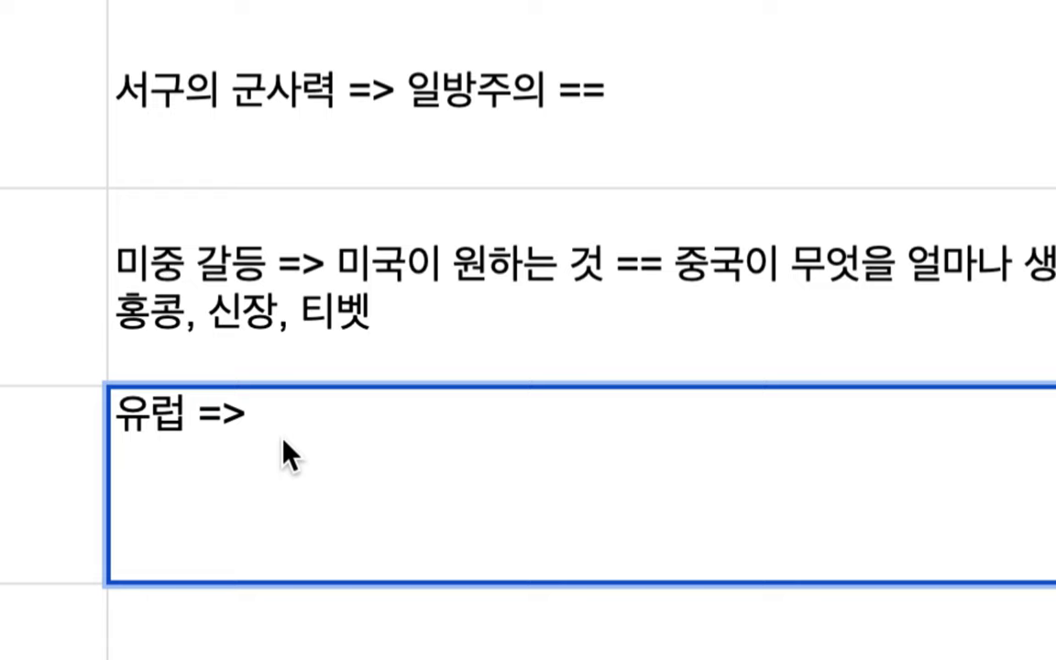
type("프ㄹ")
key("BackSpace")
key("BackSpace")
key("BackSpace")
type("프랑스")
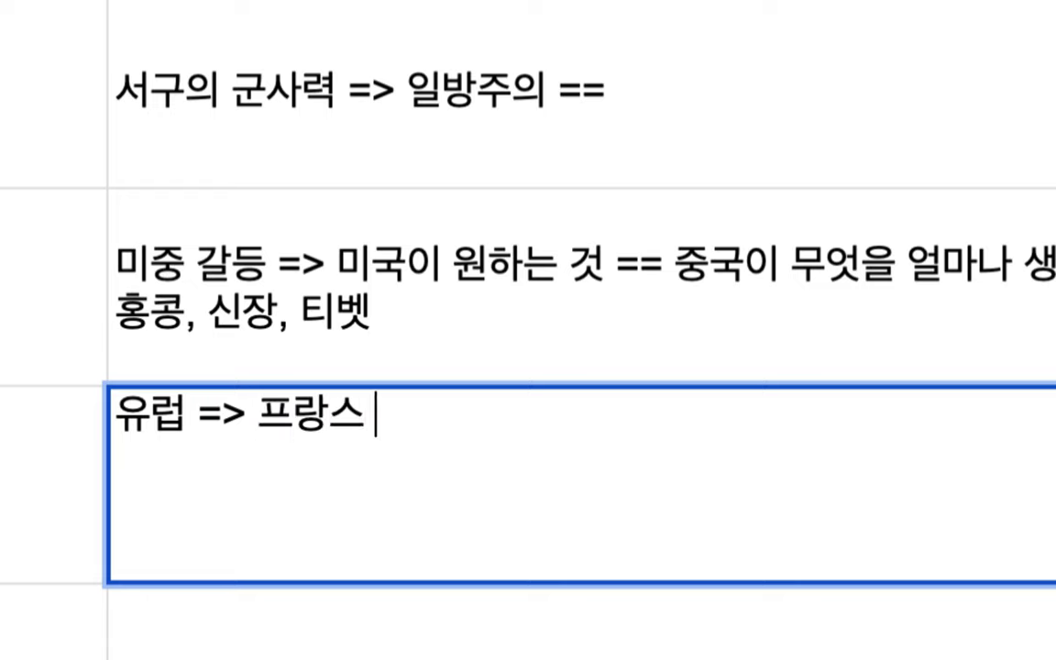
Continue the row 7 note after "프랑스" with "1945년 독딜 프".
type(" 10")
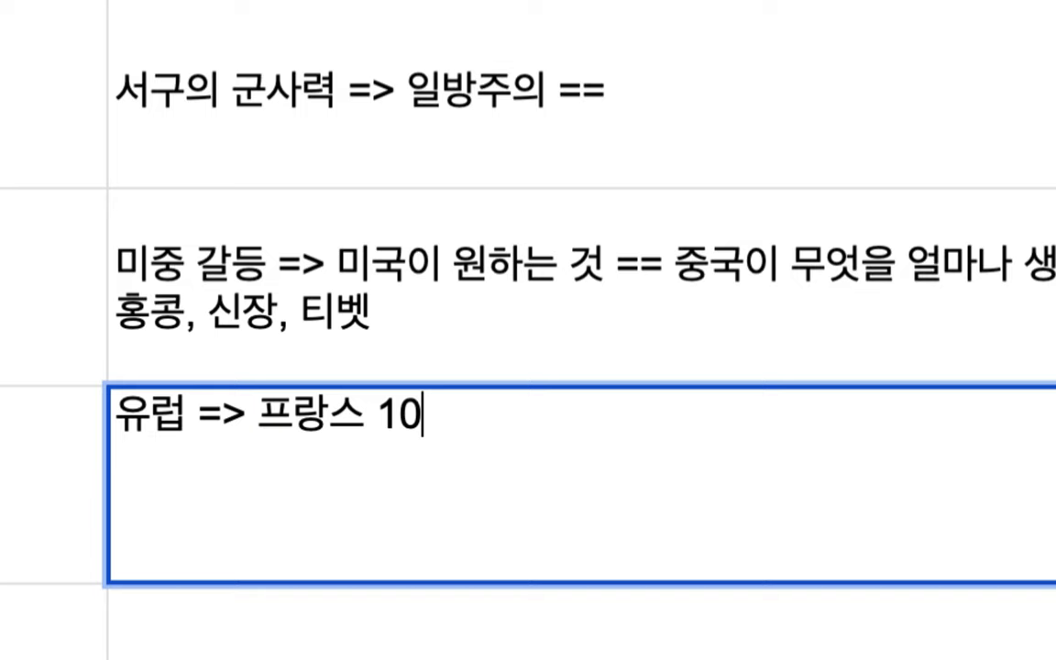
type("45ㄴ")
key("BackSpace")
key("BackSpace")
key("BackSpace")
key("BackSpace")
key("BackSpace")
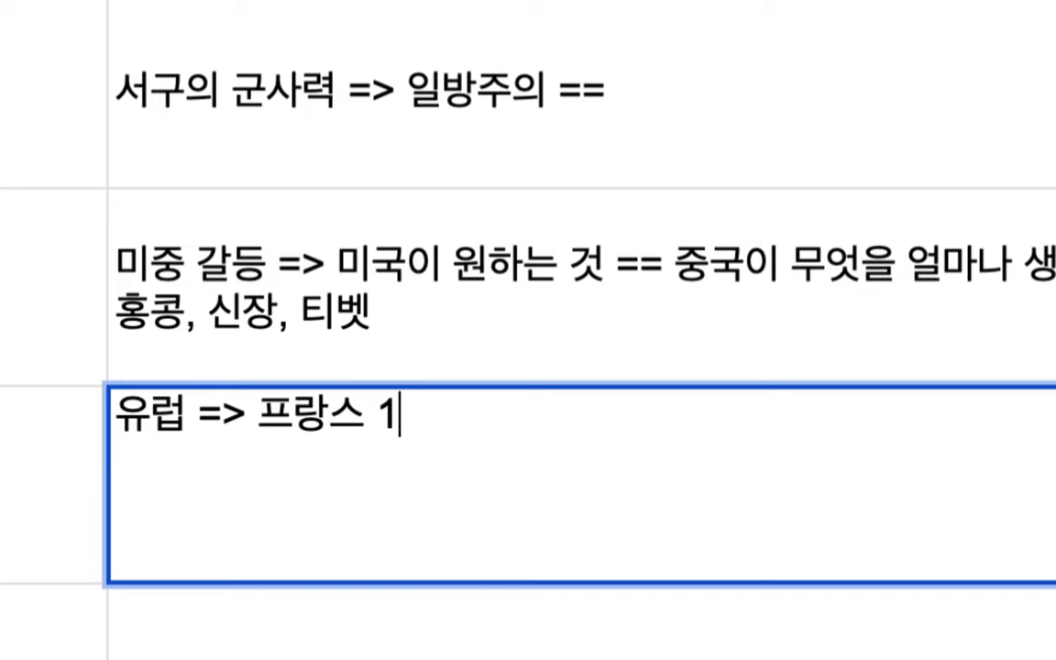
type("1945년 독")
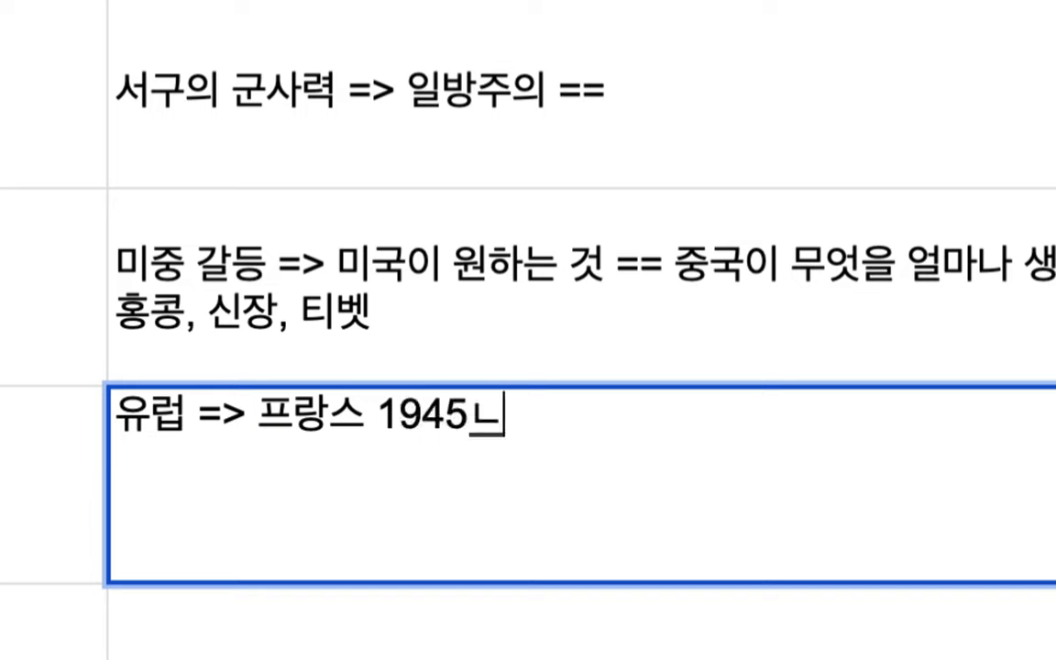
type("일 ㅍ")
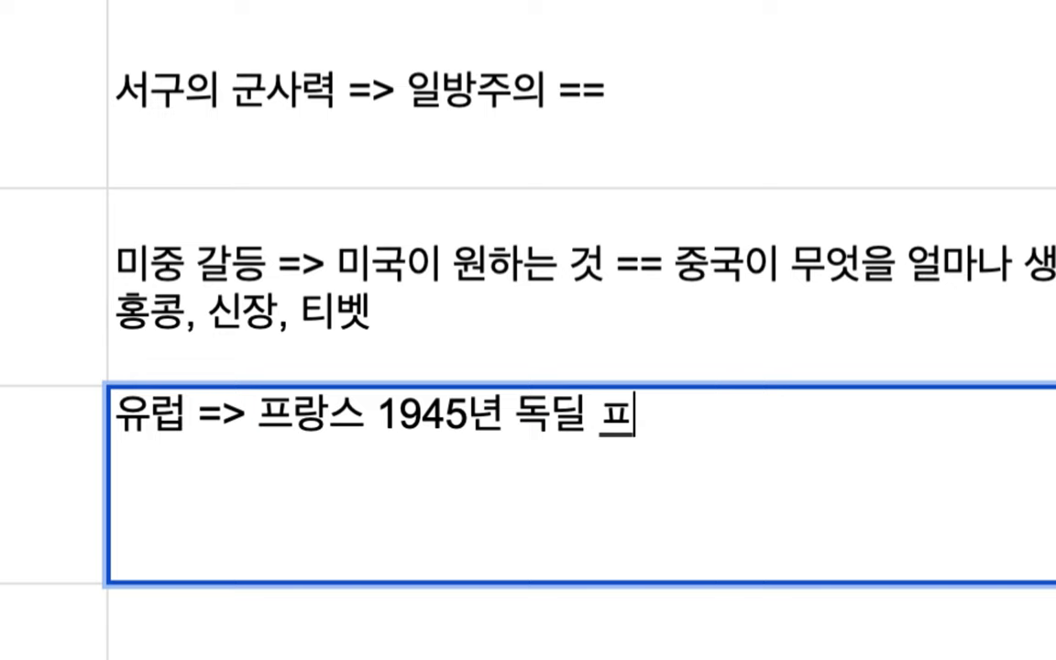